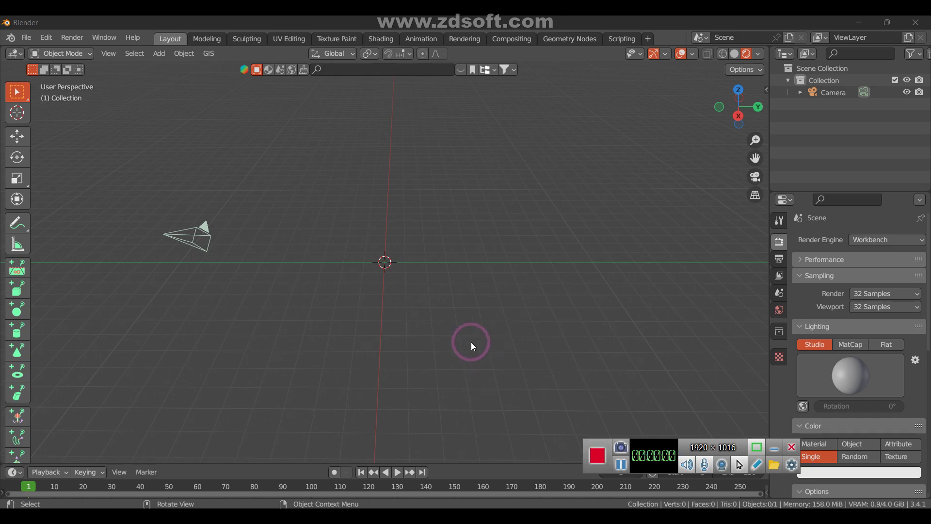
Add a plane at the origin and switch to top view.
{"action": "left_click_drag", "start_coordinate": [651, 440], "coordinate": [758, 484]}
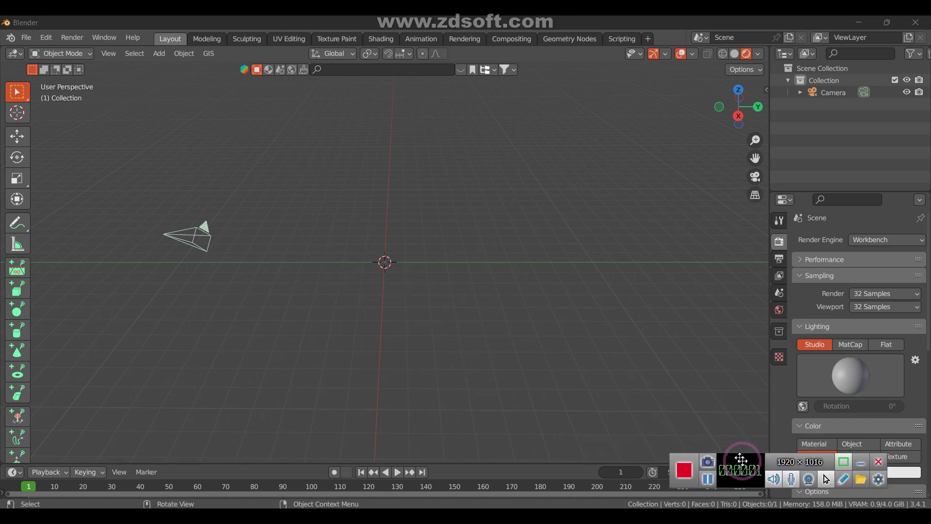
{"action": "key", "text": "shift+a"}
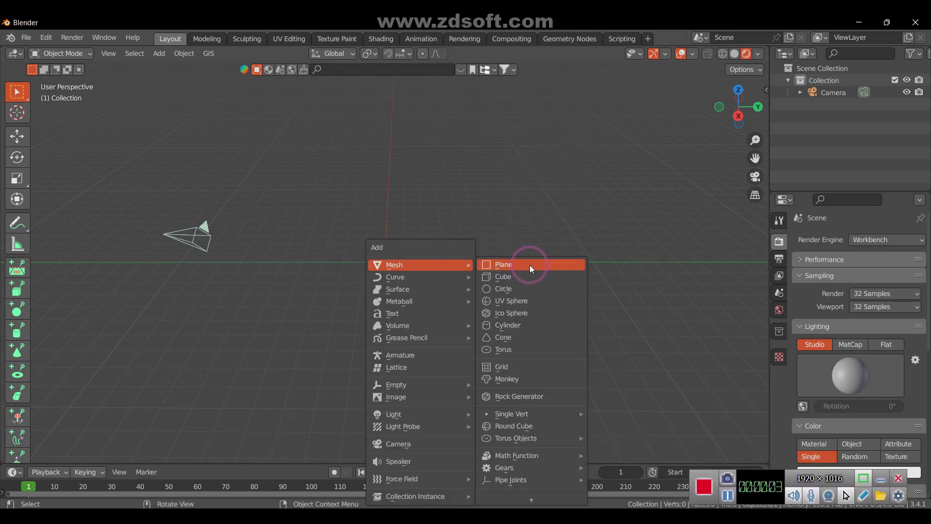
{"action": "left_click", "coordinate": [529, 265]}
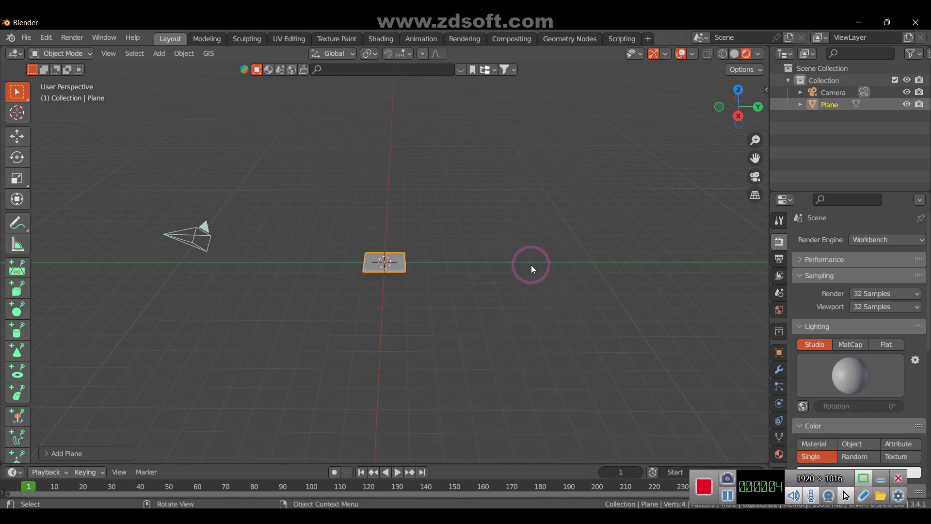
{"action": "left_click", "coordinate": [738, 90]}
Widen the plane by scaling it along X.
{"action": "key", "text": "s"}
{"action": "key", "text": "x"}
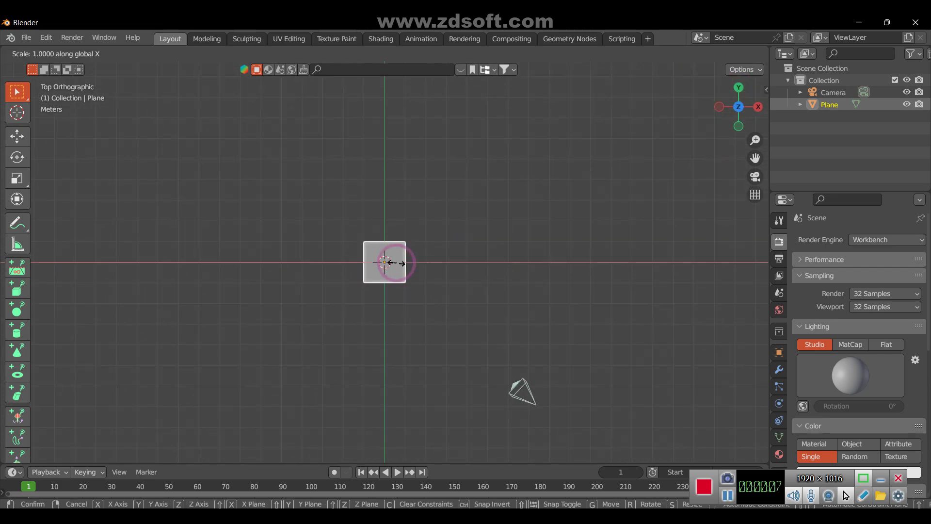
{"action": "left_click", "coordinate": [408, 270]}
{"action": "scroll", "coordinate": [408, 270], "scroll_direction": "up", "scroll_amount": 4}
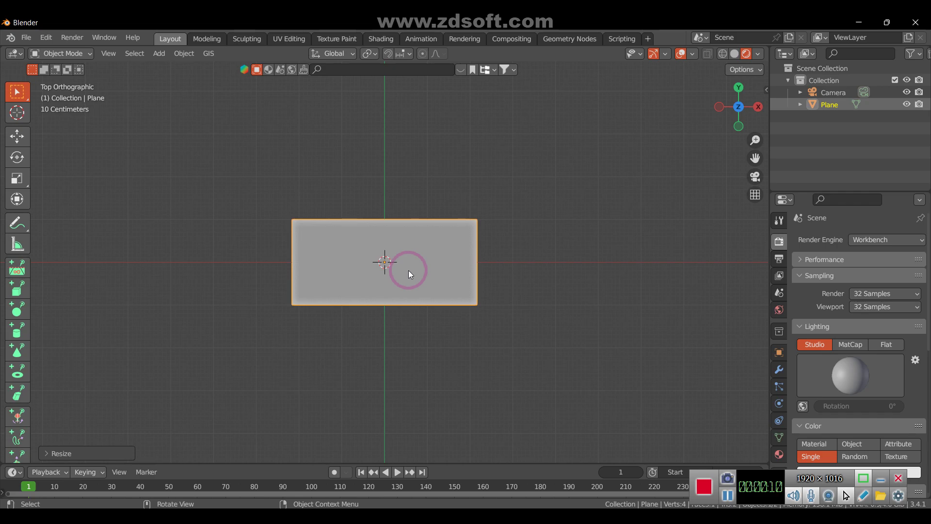
Stretch the plane along Y to make the rectangle taller.
{"action": "key", "text": "s"}
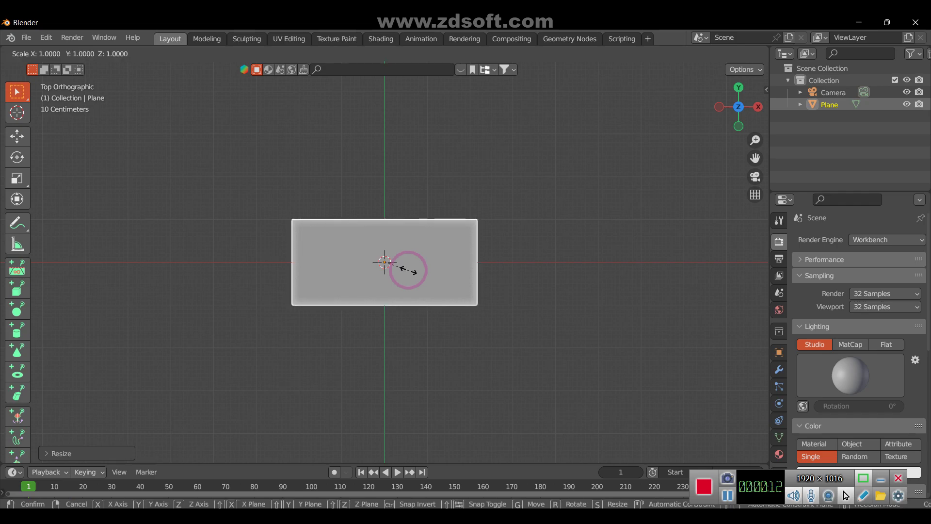
{"action": "key", "text": "x"}
{"action": "key", "text": "y"}
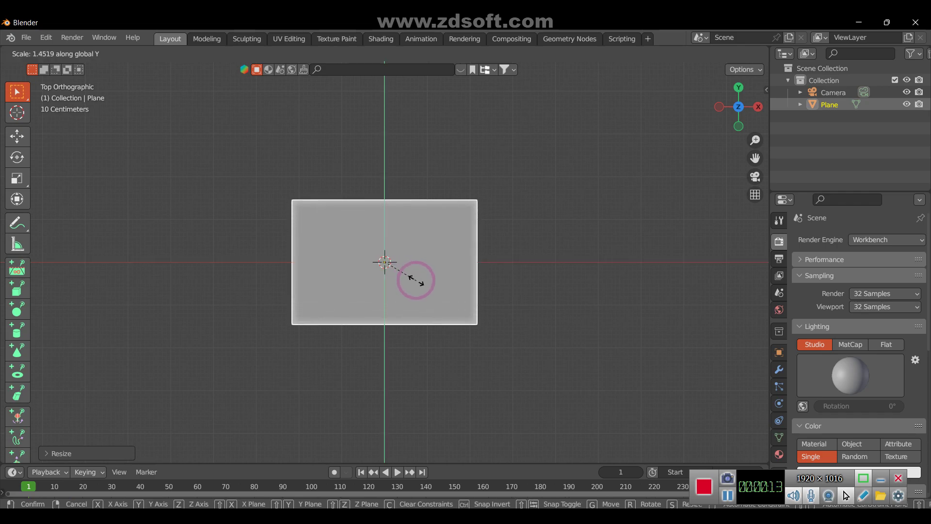
{"action": "left_click", "coordinate": [419, 280]}
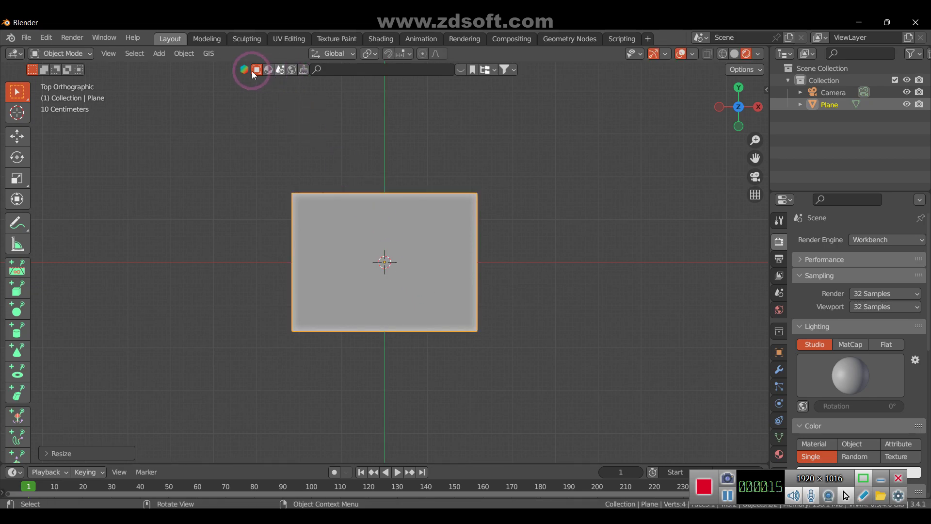
{"action": "left_click", "coordinate": [184, 54]}
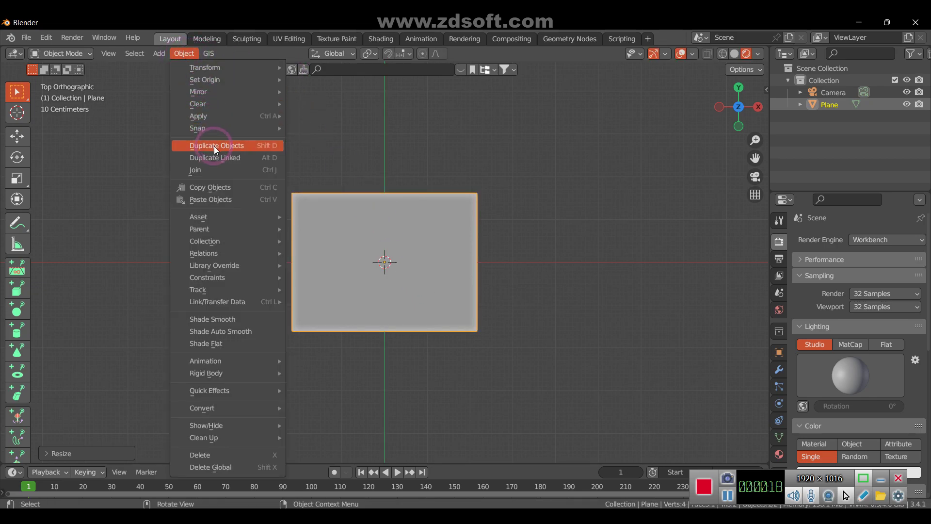
Apply all transforms to the plane so its scale reads 1.000.
{"action": "left_click", "coordinate": [217, 116]}
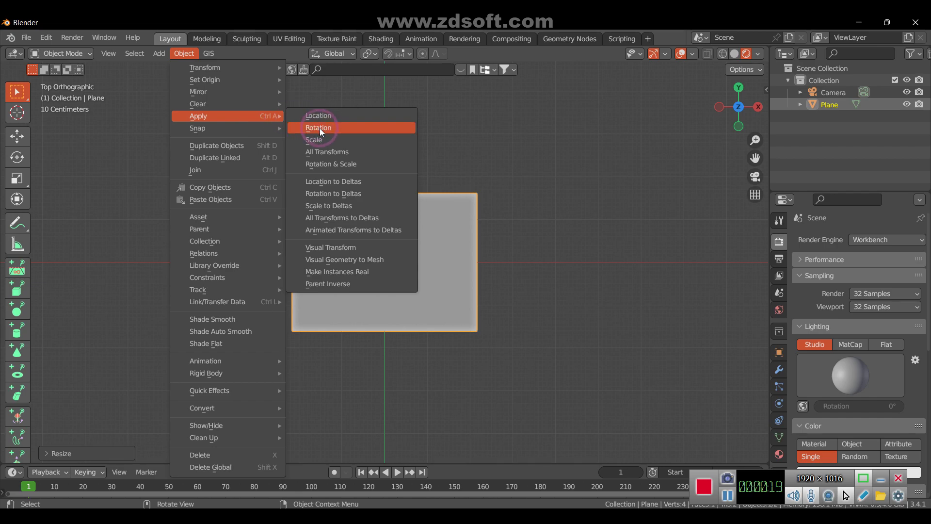
{"action": "left_click", "coordinate": [331, 152]}
{"action": "left_click", "coordinate": [385, 260]}
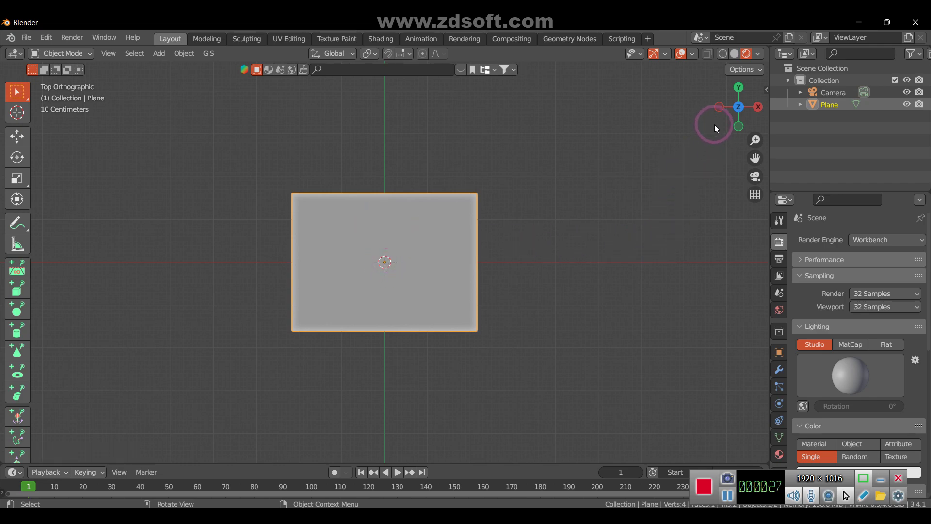
{"action": "left_click_drag", "start_coordinate": [714, 124], "coordinate": [734, 118]}
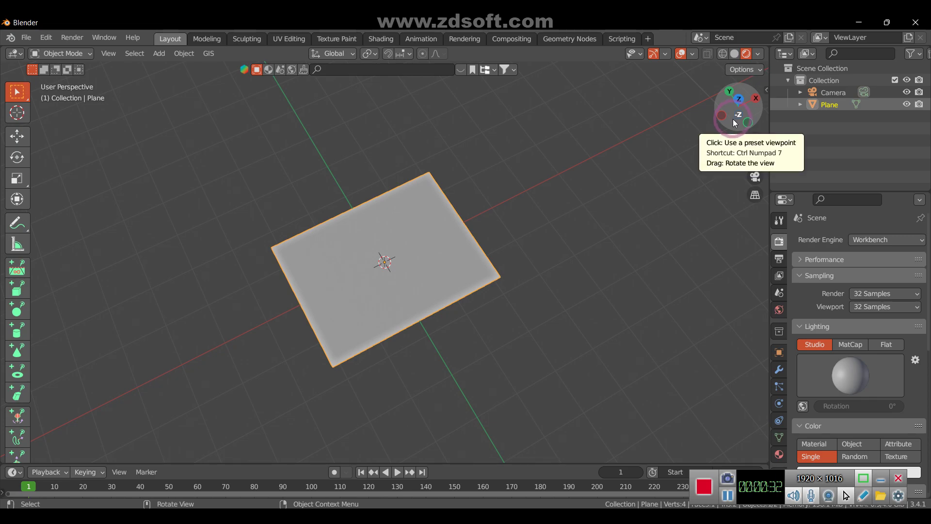
{"action": "key", "text": "F9"}
{"action": "key", "text": "F9"}
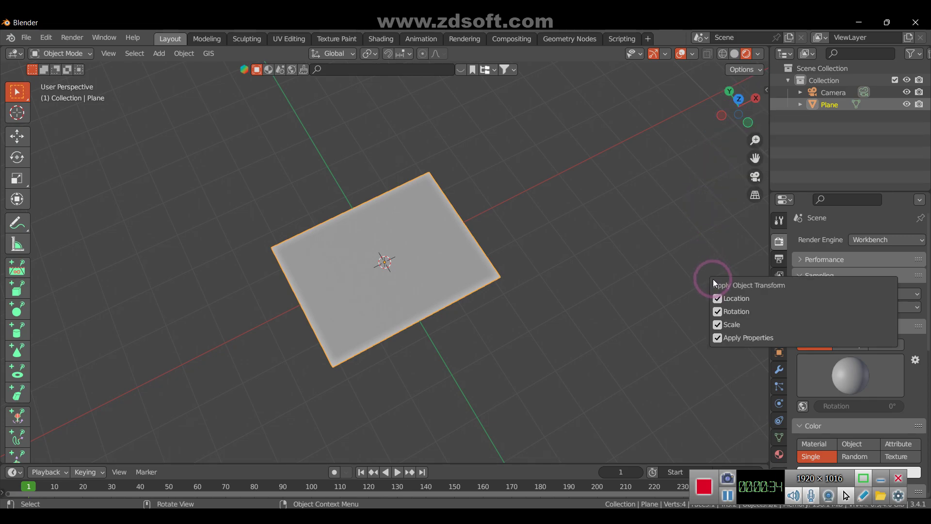
{"action": "left_click", "coordinate": [737, 443]}
{"action": "left_click", "coordinate": [726, 497]}
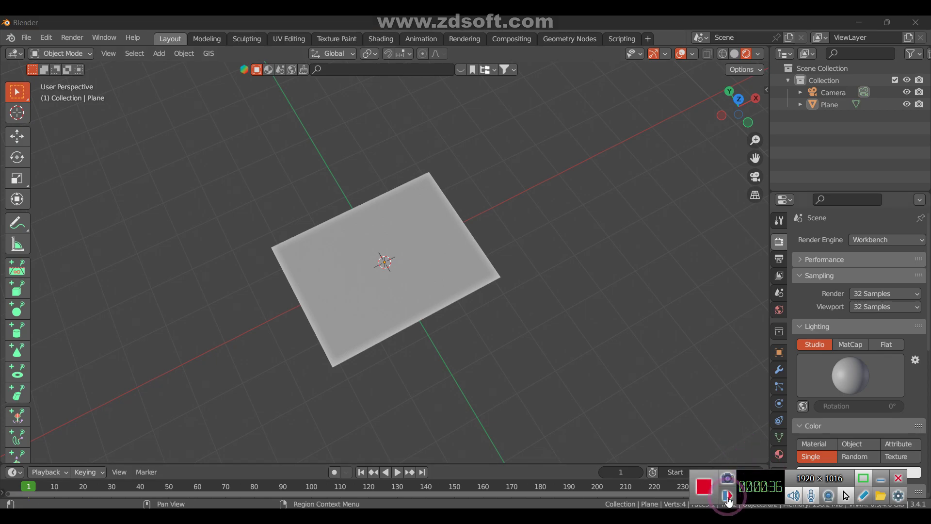
Apply the plane's rotation from the Object > Apply menu.
{"action": "left_click", "coordinate": [175, 53]}
{"action": "mouse_move", "coordinate": [199, 115]}
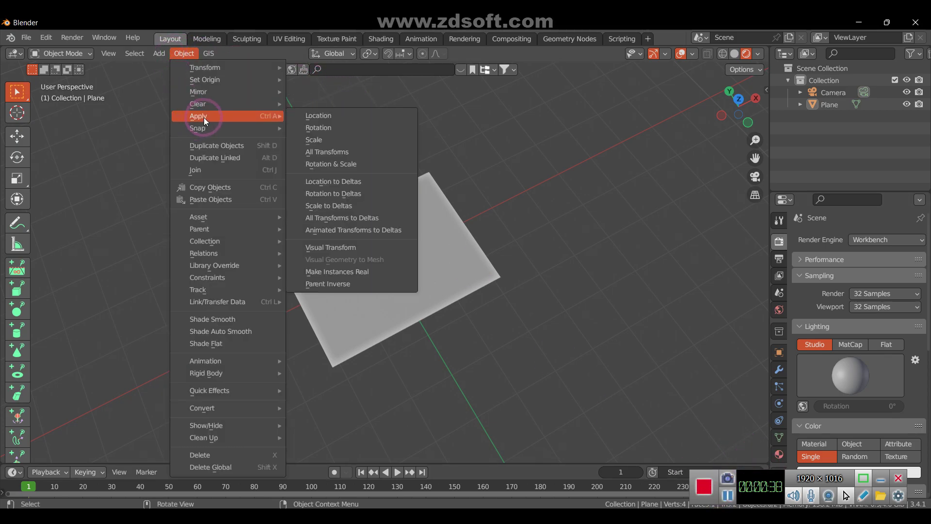
{"action": "left_click", "coordinate": [377, 176]}
{"action": "left_click", "coordinate": [411, 289]}
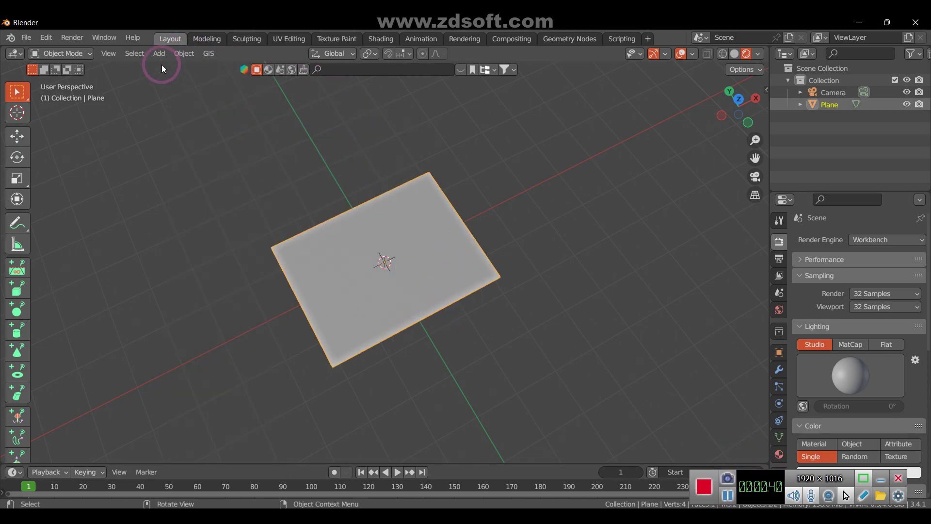
{"action": "left_click", "coordinate": [177, 54]}
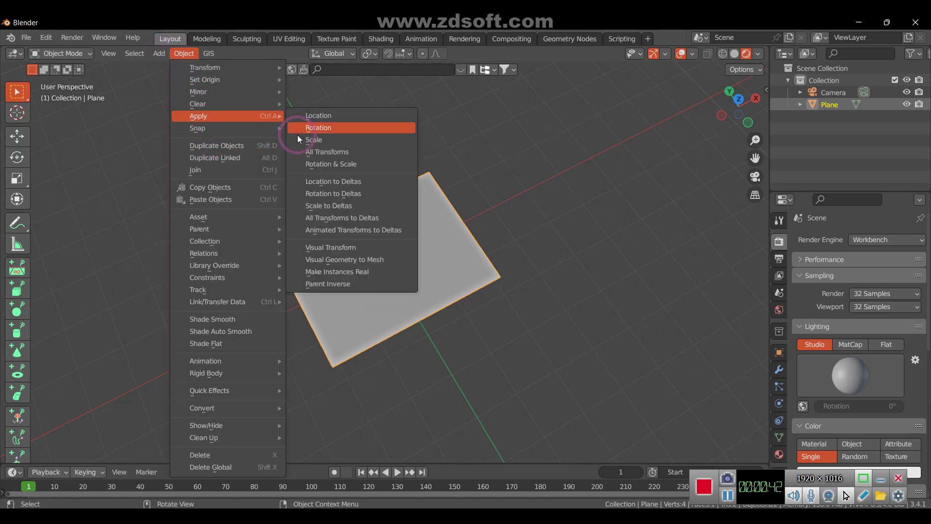
{"action": "left_click", "coordinate": [315, 139]}
{"action": "left_click_drag", "start_coordinate": [733, 147], "coordinate": [725, 106]}
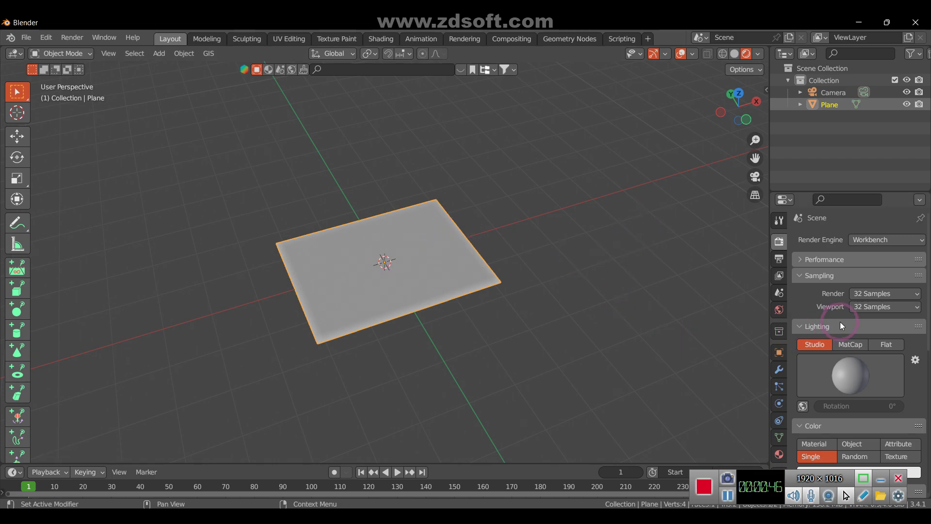
Set the plane's X rotation to 90° so it stands upright.
{"action": "left_click", "coordinate": [779, 352]}
{"action": "left_click_drag", "start_coordinate": [859, 328], "coordinate": [861, 329]}
{"action": "left_click", "coordinate": [870, 317]}
{"action": "type", "text": "90"}
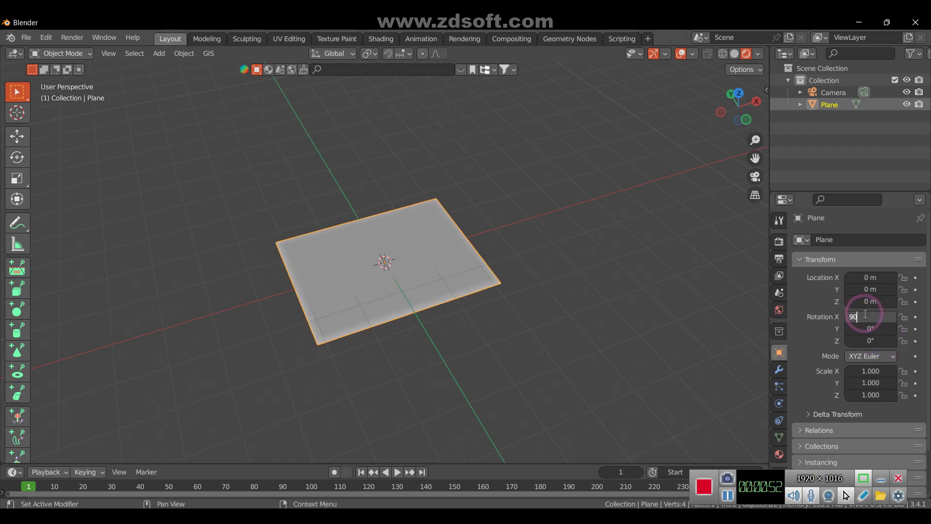
{"action": "key", "text": "Return"}
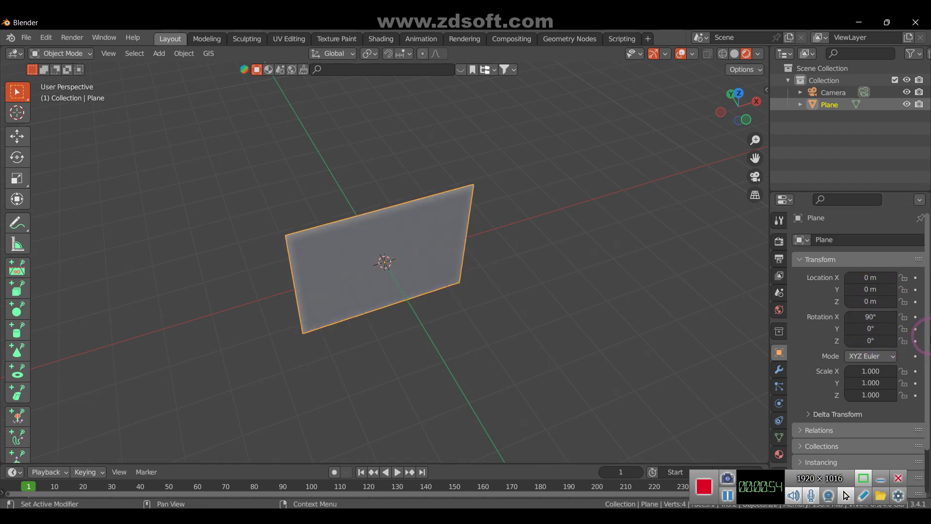
{"action": "left_click_drag", "start_coordinate": [737, 124], "coordinate": [732, 145]}
{"action": "key", "text": "shift+a"}
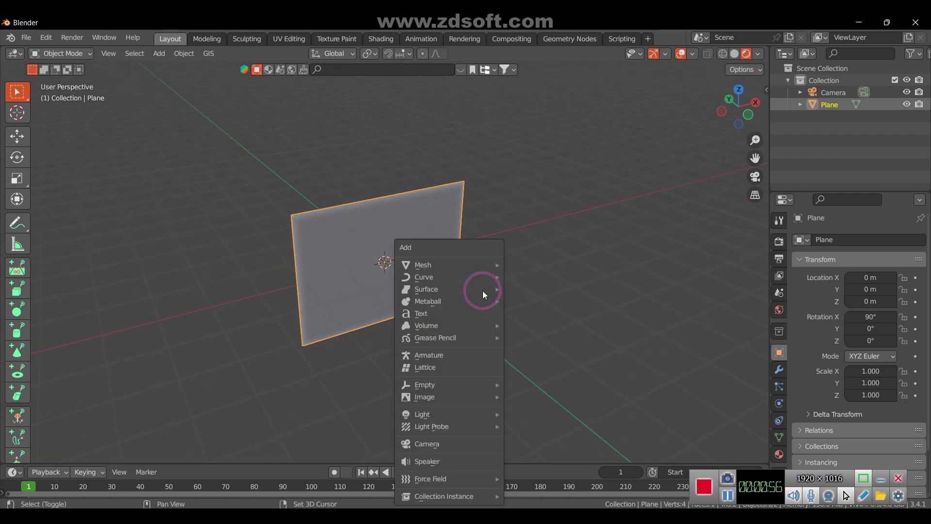
Add a cylinder, shrink it to about a third, and lower it along Z.
{"action": "left_click", "coordinate": [554, 325]}
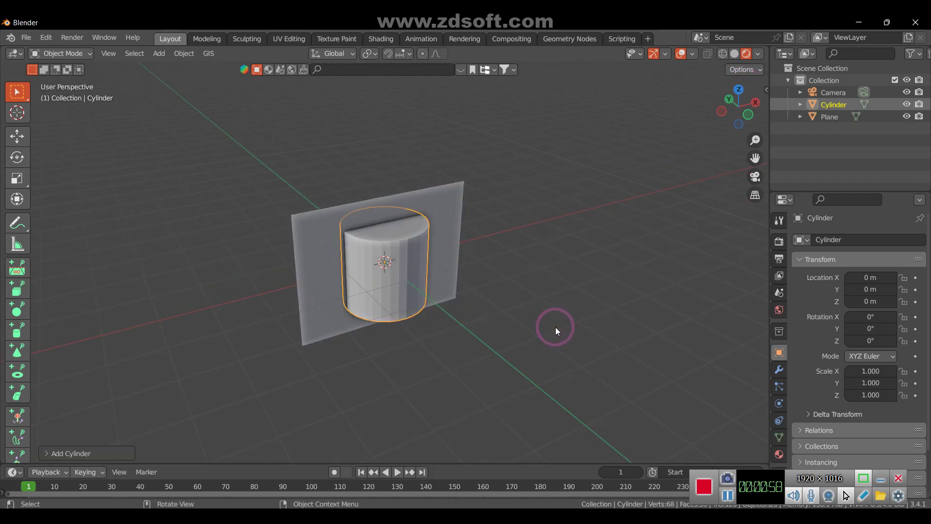
{"action": "key", "text": "s"}
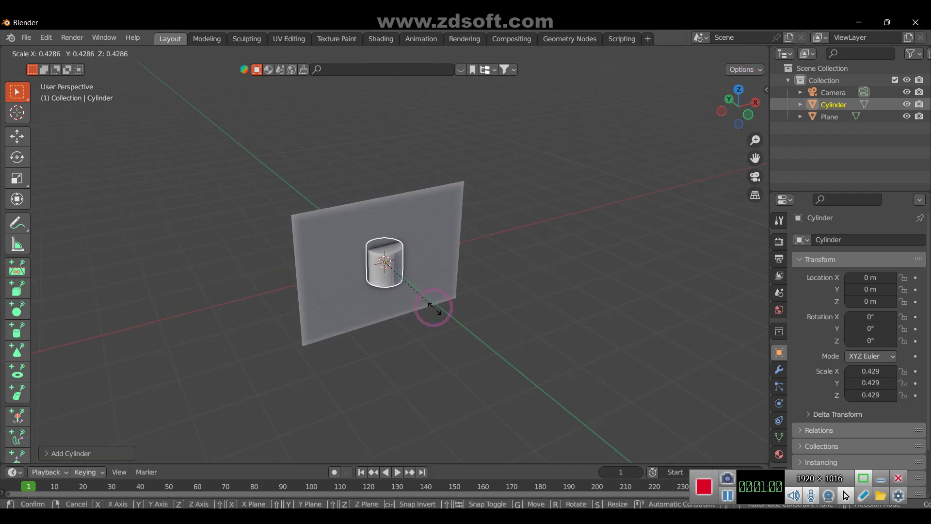
{"action": "left_click", "coordinate": [431, 303]}
{"action": "key", "text": "g"}
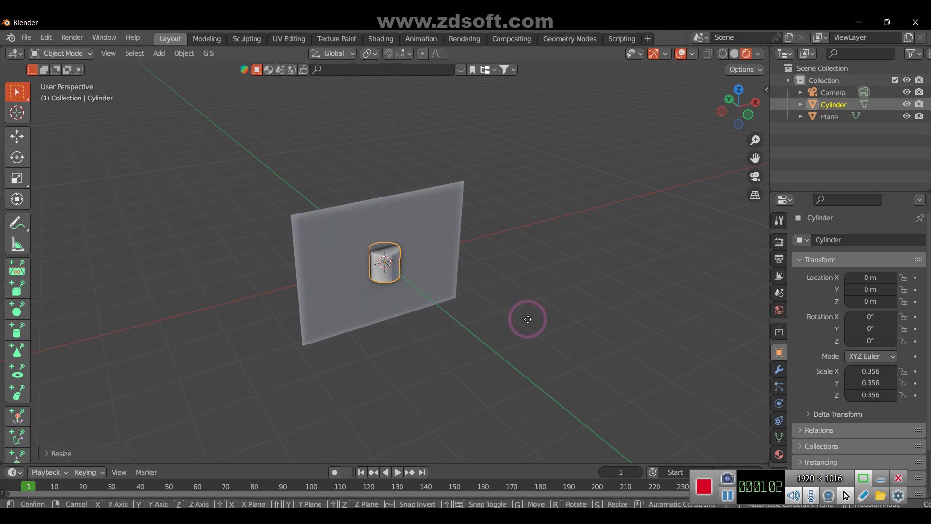
{"action": "key", "text": "z"}
{"action": "left_click", "coordinate": [537, 409]}
Stretch the cylinder vertically into a thin, tall pole.
{"action": "key", "text": "s"}
{"action": "key", "text": "z"}
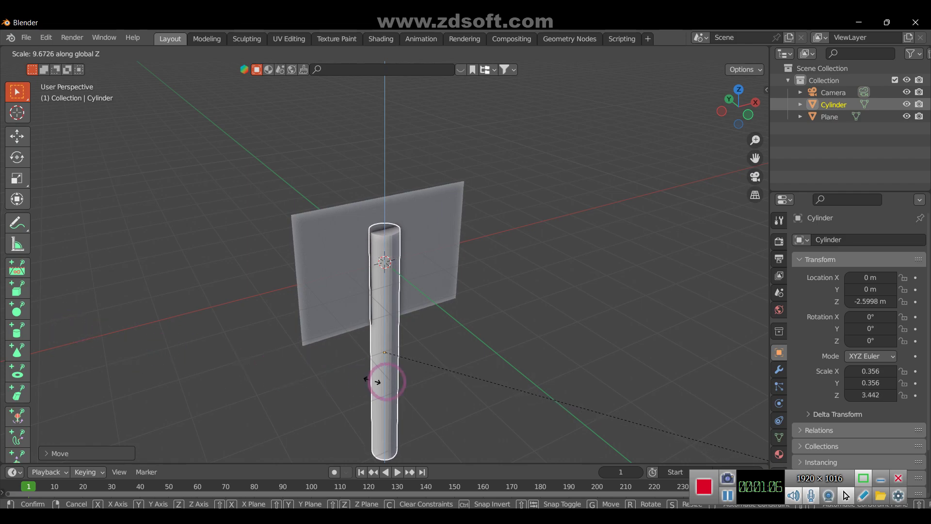
{"action": "left_click", "coordinate": [599, 386]}
{"action": "key", "text": "s"}
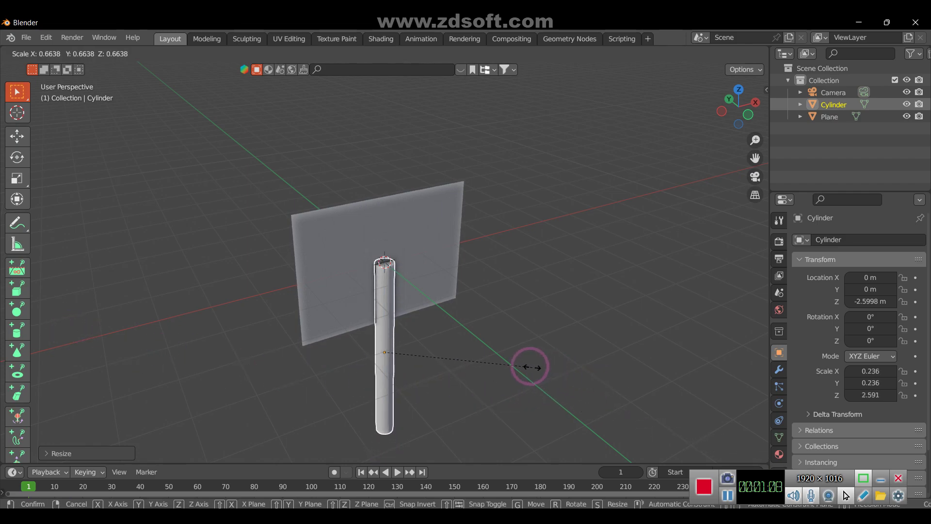
{"action": "key", "text": "z"}
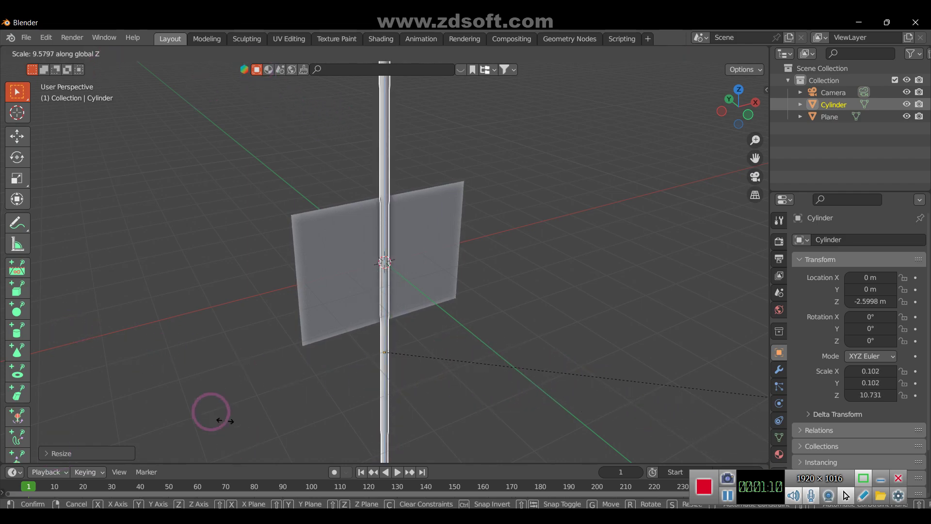
{"action": "left_click", "coordinate": [624, 332]}
From the front view, move the pole to the plane's left edge and slim it.
{"action": "left_click", "coordinate": [748, 115]}
{"action": "key", "text": "g"}
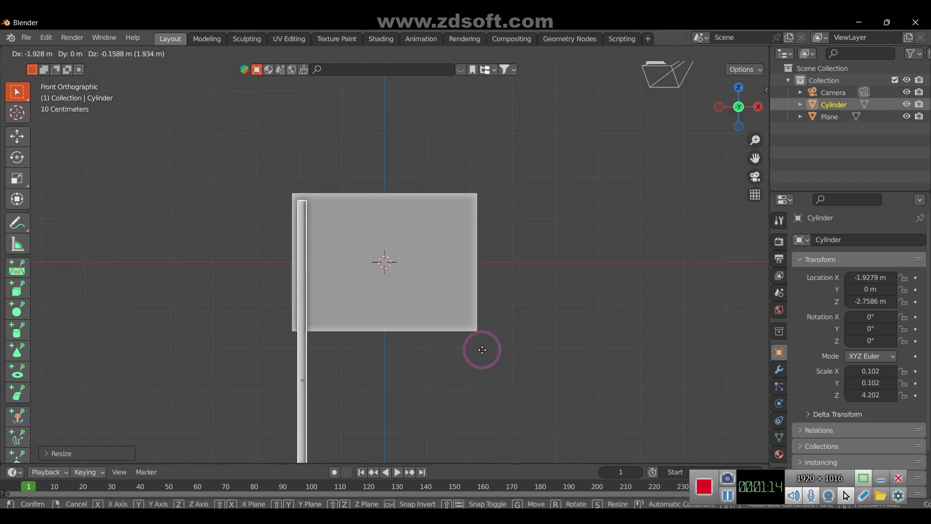
{"action": "left_click", "coordinate": [475, 337]}
{"action": "key", "text": "s"}
{"action": "left_click", "coordinate": [460, 348]}
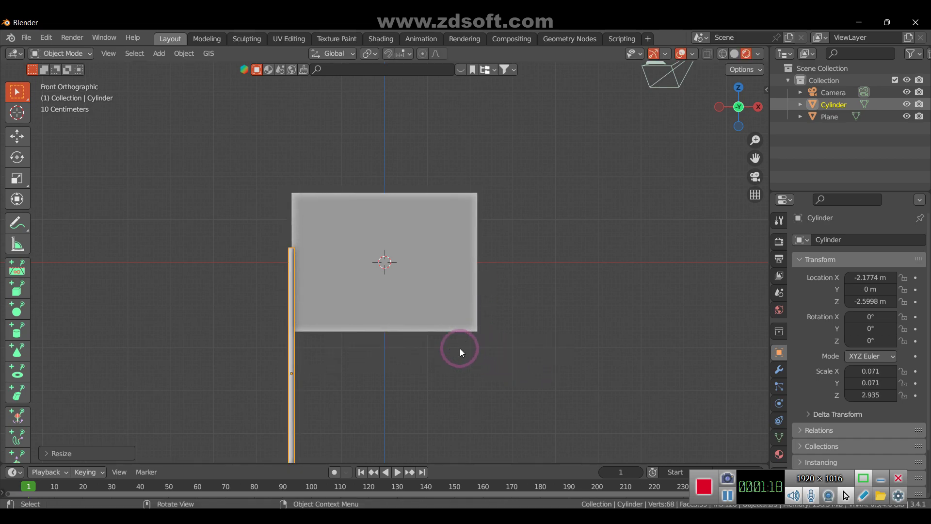
Scale the pole along Z to about 4.41 so it rises above the flag.
{"action": "key", "text": "s"}
{"action": "key", "text": "z"}
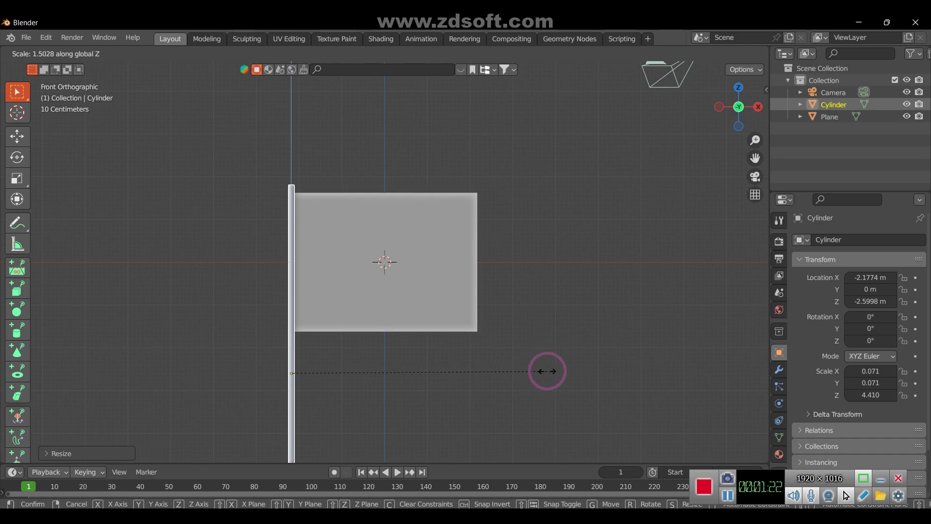
{"action": "left_click", "coordinate": [547, 371]}
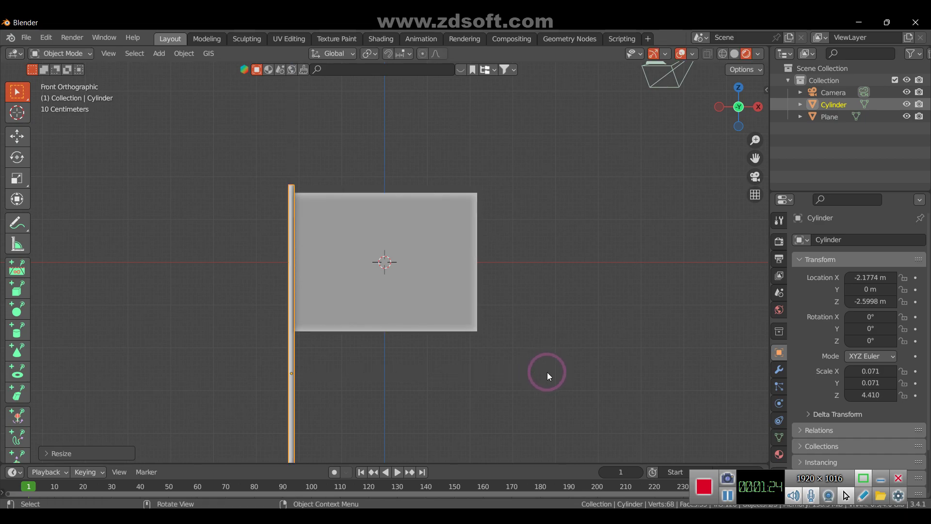
{"action": "left_click_drag", "start_coordinate": [733, 129], "coordinate": [499, 183]}
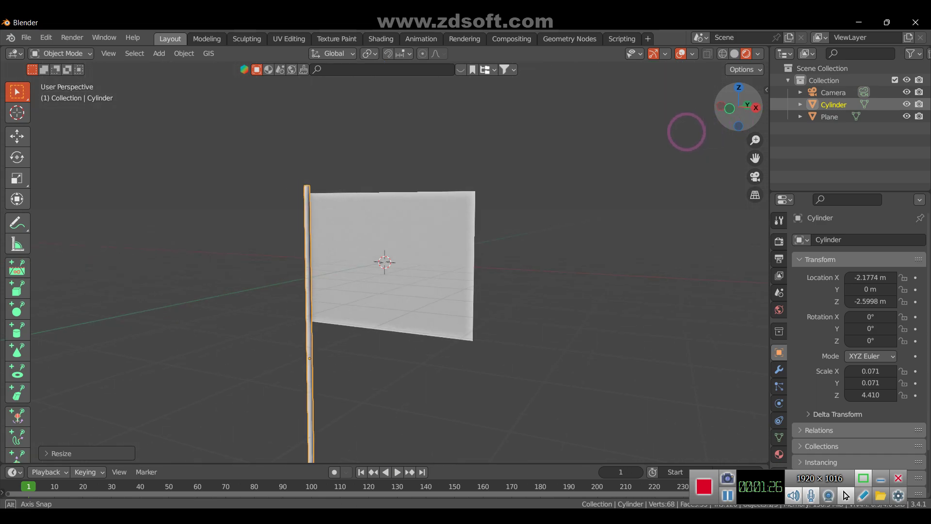
{"action": "left_click", "coordinate": [428, 204]}
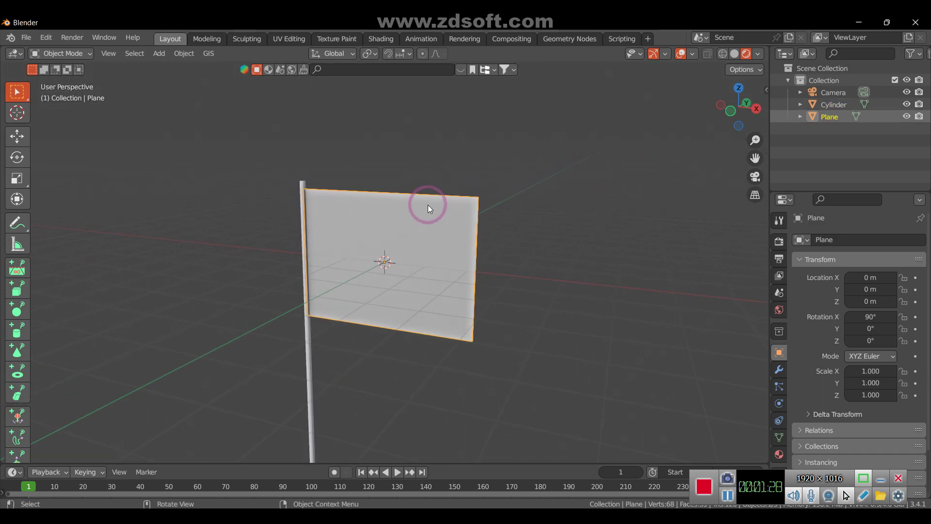
In Edit Mode, move the flag's top-right corner vertex, then undo the move.
{"action": "key", "text": "Tab"}
{"action": "left_click", "coordinate": [410, 240]}
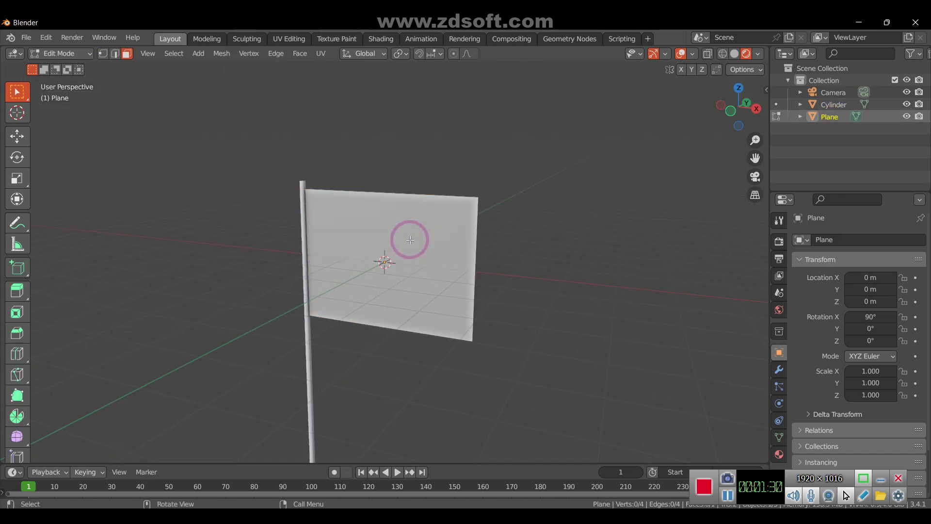
{"action": "key", "text": "a"}
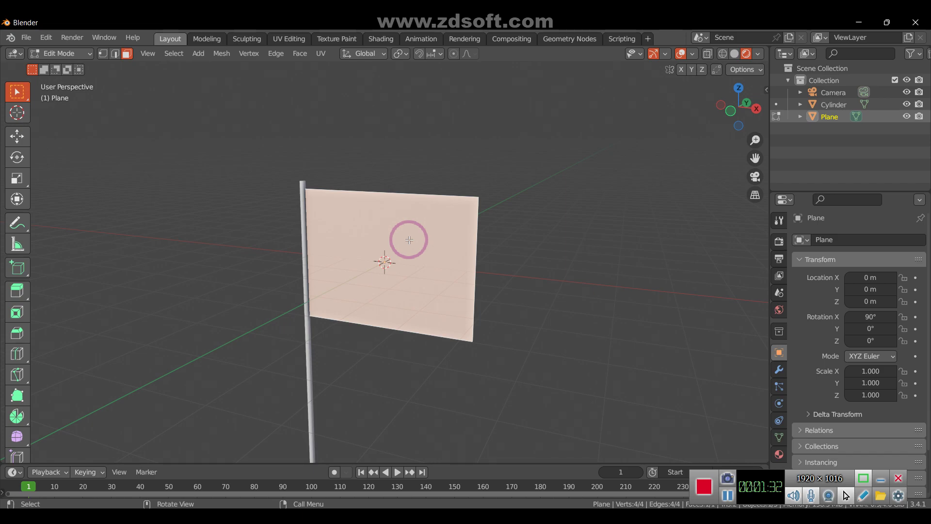
{"action": "key", "text": "1"}
{"action": "left_click_drag", "start_coordinate": [456, 175], "coordinate": [508, 218]}
{"action": "key", "text": "g"}
{"action": "left_click", "coordinate": [499, 226]}
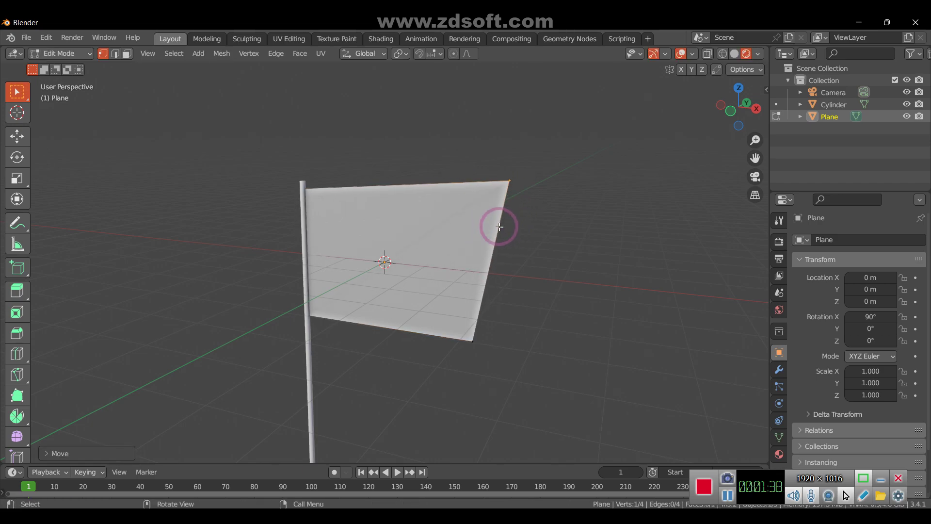
{"action": "key", "text": "ctrl+z"}
Return to Object Mode and open the flag's object context menu.
{"action": "key", "text": "Tab"}
{"action": "key", "text": "Tab"}
{"action": "key", "text": "Tab"}
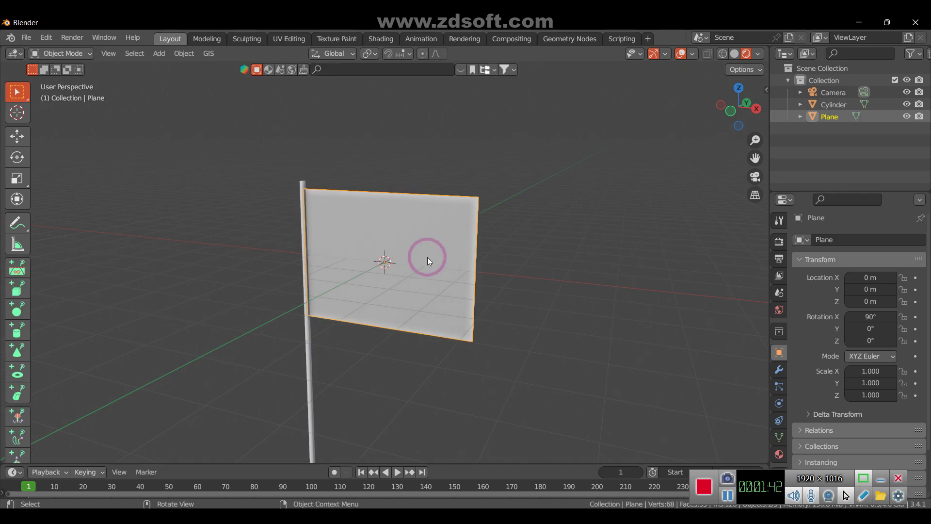
{"action": "middle_click_drag", "start_coordinate": [421, 268], "coordinate": [419, 266]}
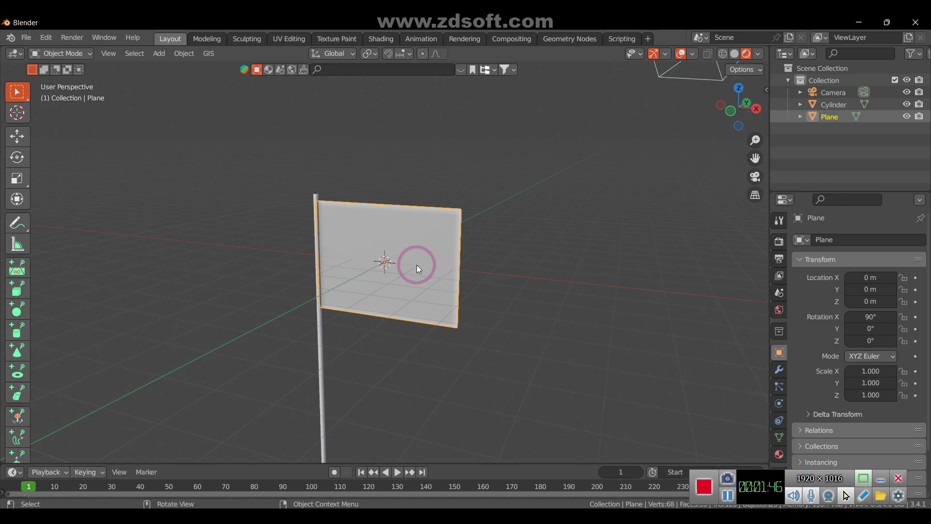
{"action": "right_click", "coordinate": [404, 255]}
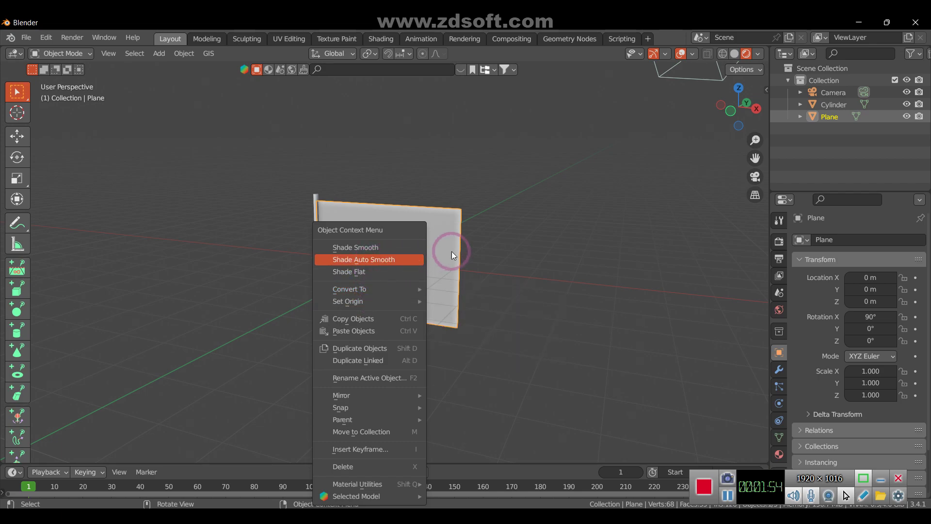
{"action": "key", "text": "Tab"}
Subdivide all flag faces with 10 cuts and smoothness 0.030 into a 121-face grid.
{"action": "key", "text": "3"}
{"action": "key", "text": "a"}
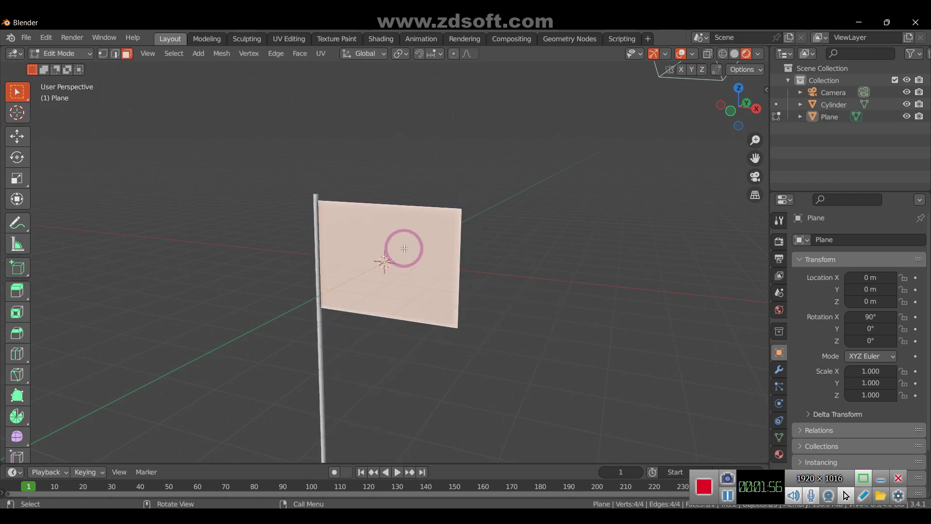
{"action": "right_click", "coordinate": [404, 248]}
{"action": "left_click", "coordinate": [390, 250]}
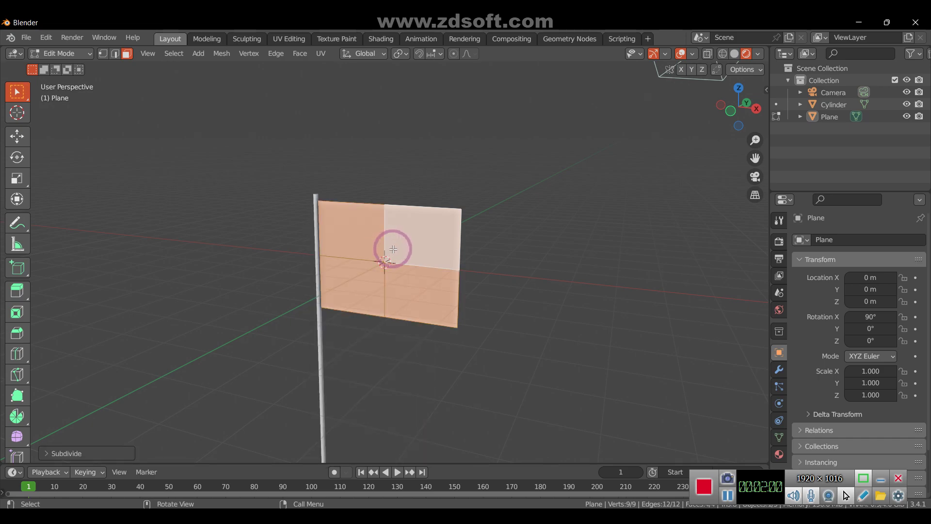
{"action": "left_click", "coordinate": [63, 454]}
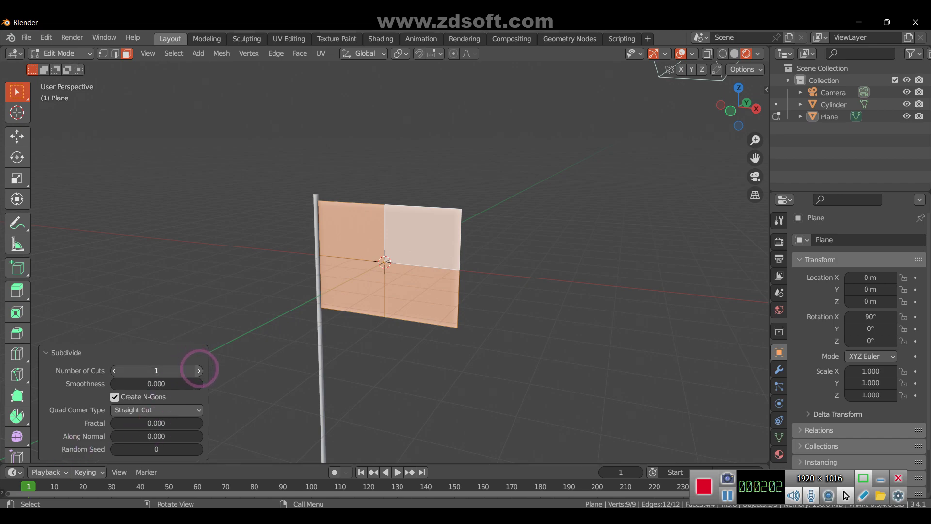
{"action": "left_click", "coordinate": [199, 370]}
{"action": "left_click", "coordinate": [199, 370]}
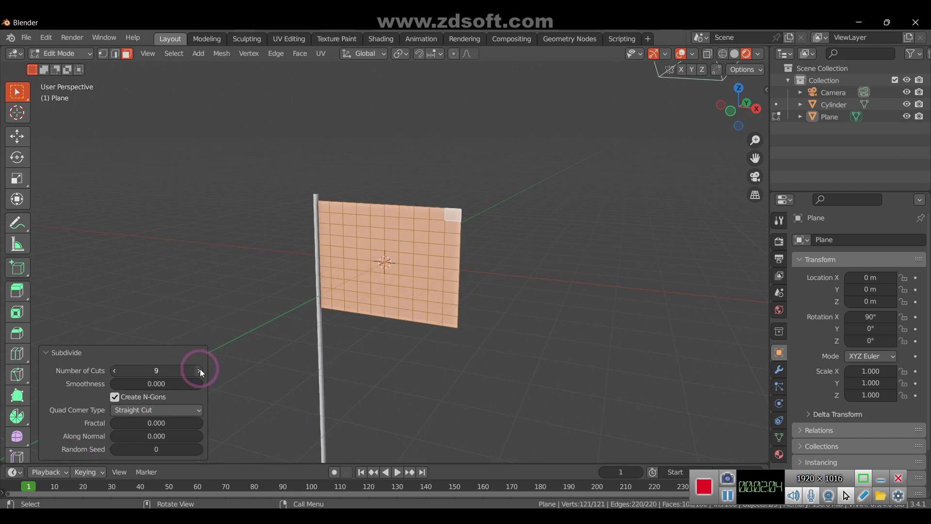
{"action": "left_click", "coordinate": [200, 370]}
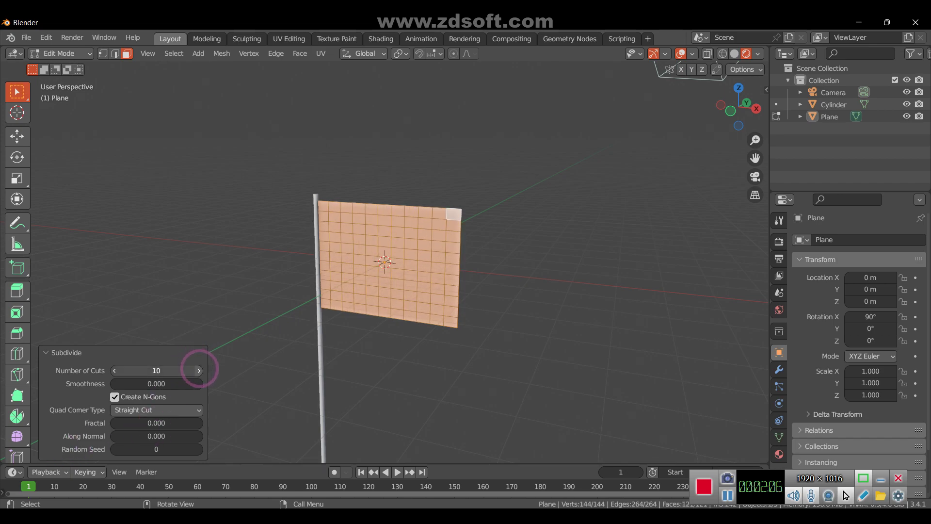
{"action": "left_click", "coordinate": [200, 383]}
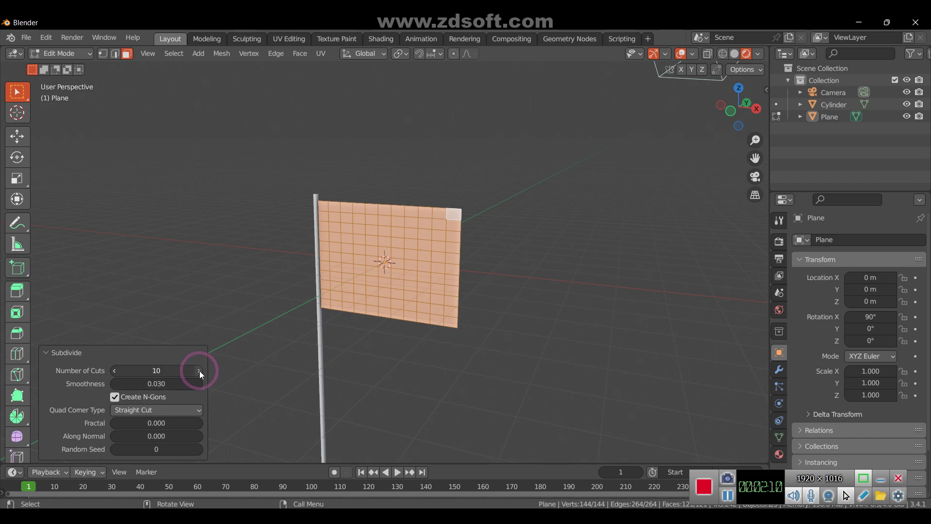
{"action": "key", "text": "Tab"}
{"action": "key", "text": "Tab"}
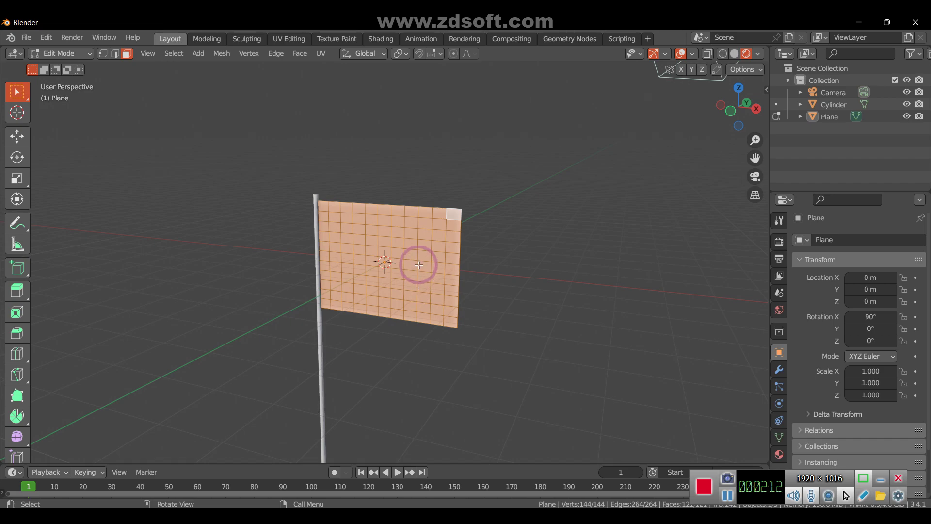
{"action": "key", "text": "Tab"}
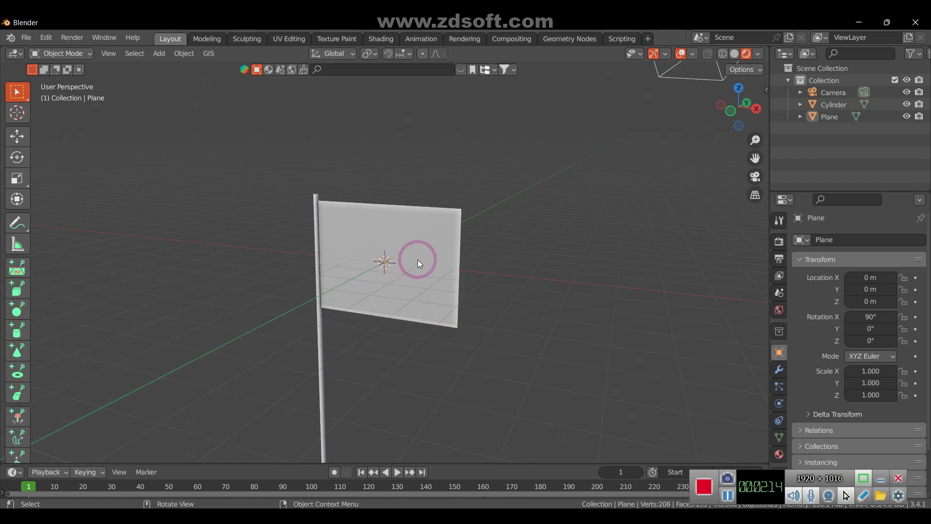
Add Cloth physics to the flag plane using the Silk preset (vertex mass 0.15 kg).
{"action": "scroll", "coordinate": [407, 243], "scroll_direction": "up", "scroll_amount": 3}
{"action": "scroll", "coordinate": [412, 248], "scroll_direction": "down", "scroll_amount": 1}
{"action": "left_click", "coordinate": [422, 252]}
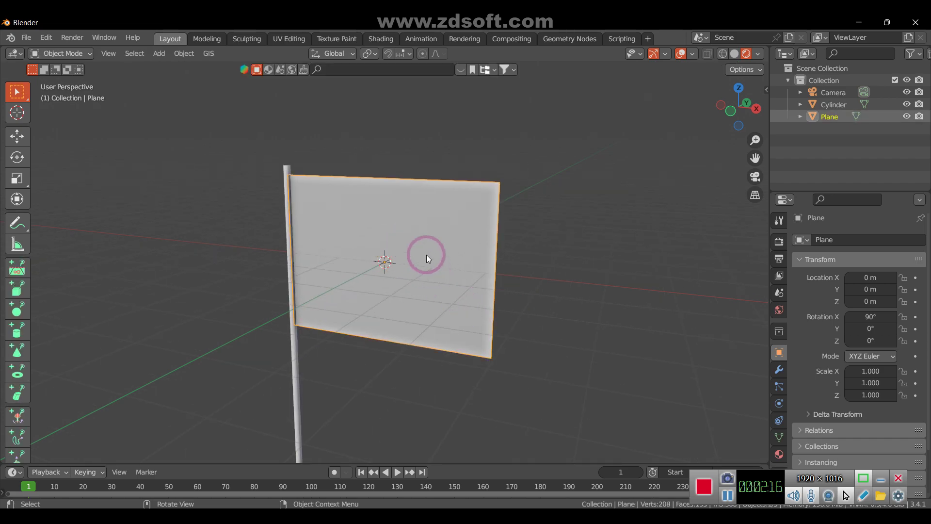
{"action": "scroll", "coordinate": [427, 255], "scroll_direction": "down", "scroll_amount": 1}
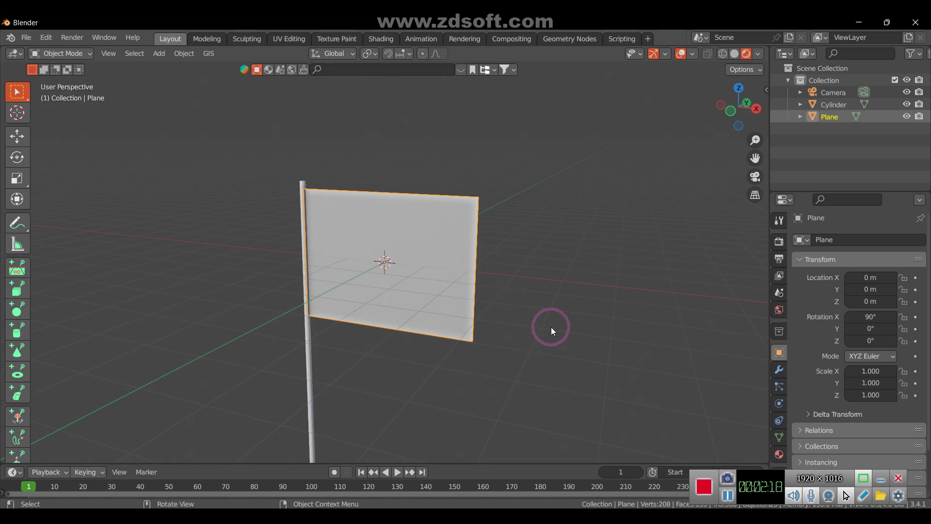
{"action": "left_click", "coordinate": [779, 402]}
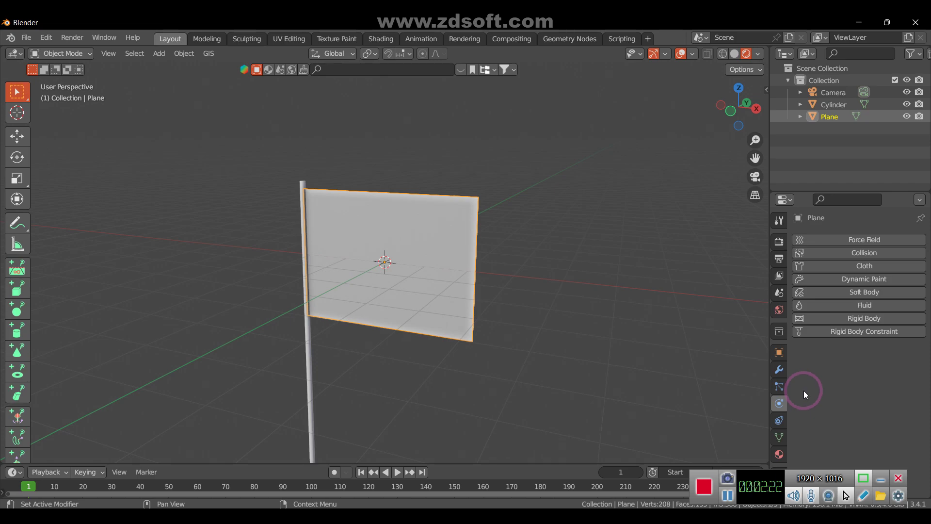
{"action": "left_click", "coordinate": [847, 268]}
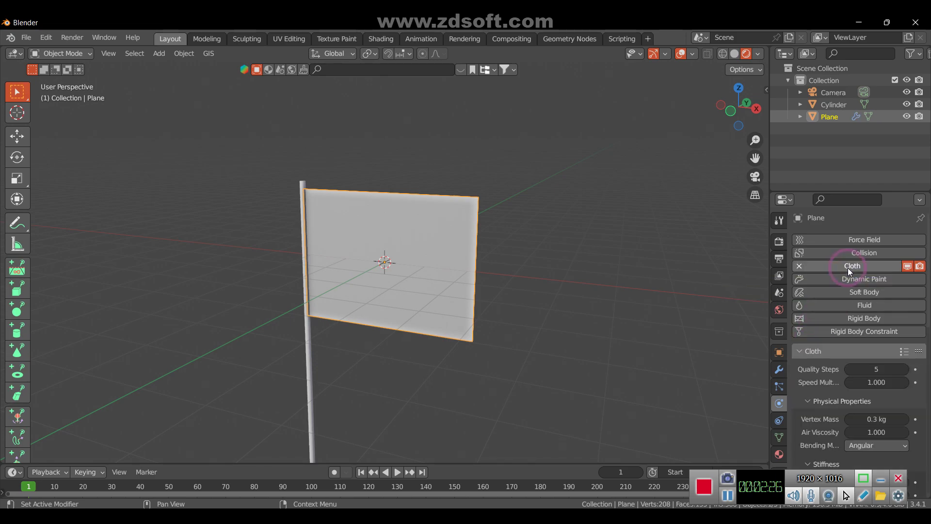
{"action": "left_click", "coordinate": [904, 351]}
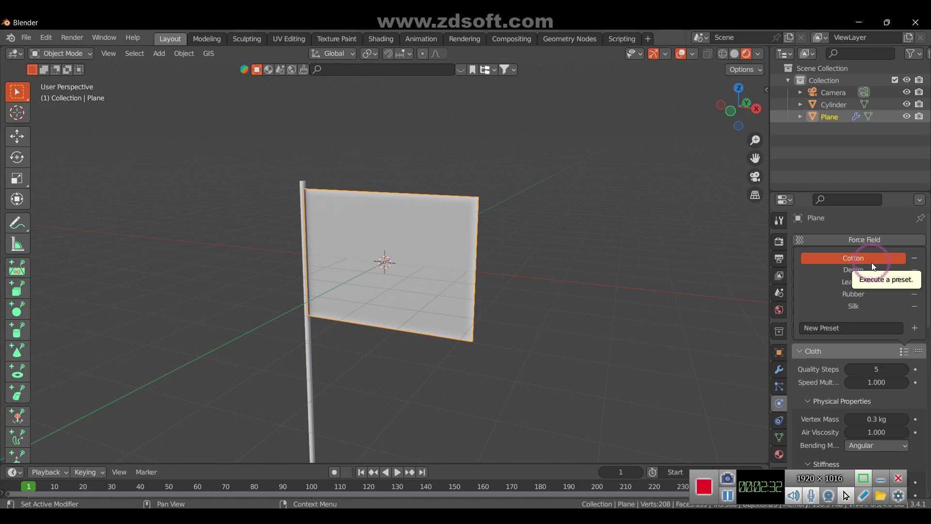
{"action": "left_click", "coordinate": [871, 305]}
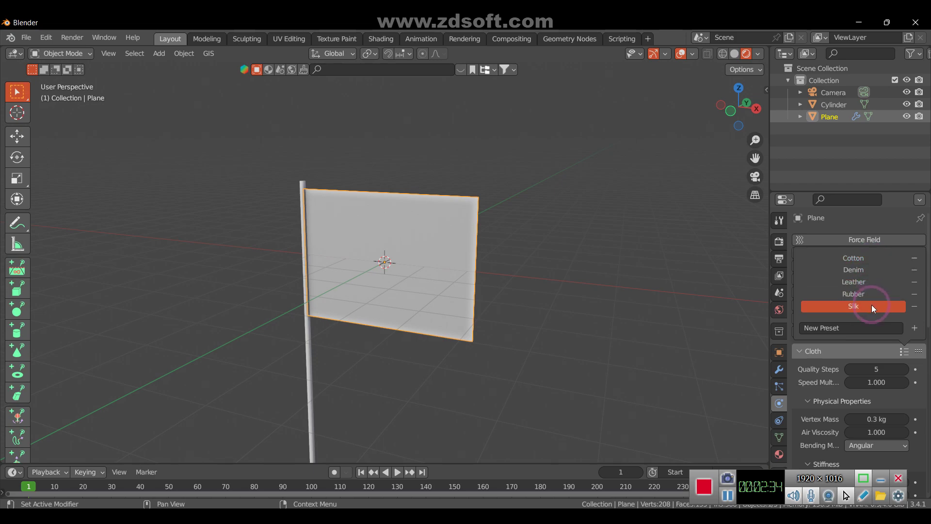
{"action": "left_click", "coordinate": [537, 287]}
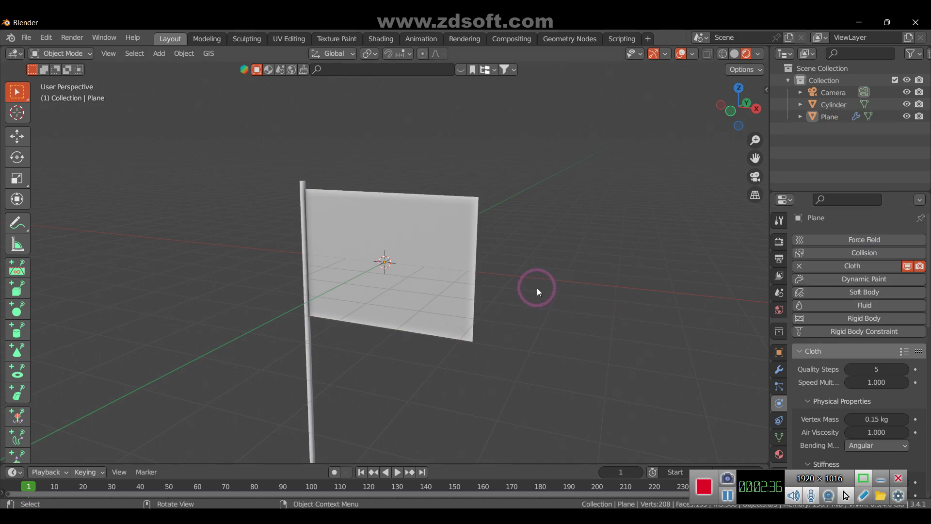
{"action": "left_click", "coordinate": [431, 258]}
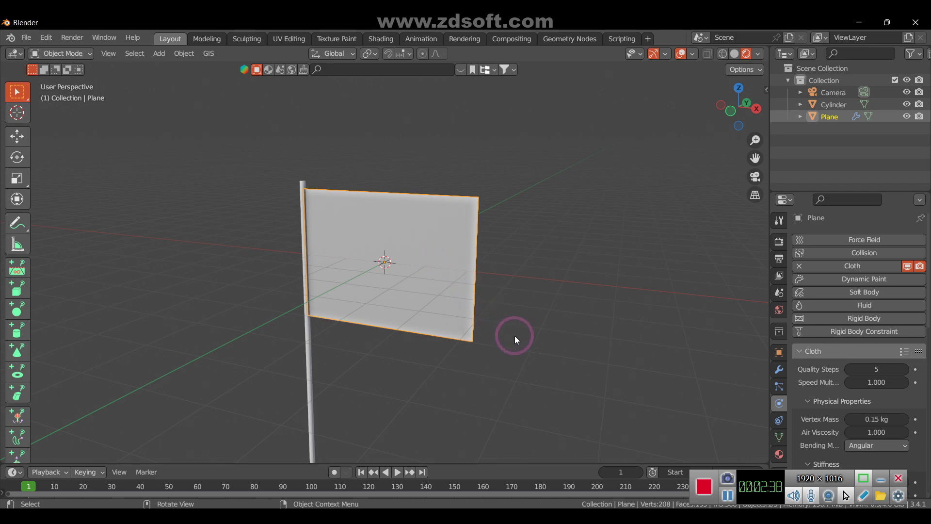
Enlarge the timeline area and look through its playback and view options.
{"action": "mouse_move", "coordinate": [576, 464]}
{"action": "left_mouse_down"}
{"action": "mouse_move", "coordinate": [580, 438]}
{"action": "mouse_move", "coordinate": [216, 402]}
{"action": "left_mouse_up"}
{"action": "left_click", "coordinate": [56, 408]}
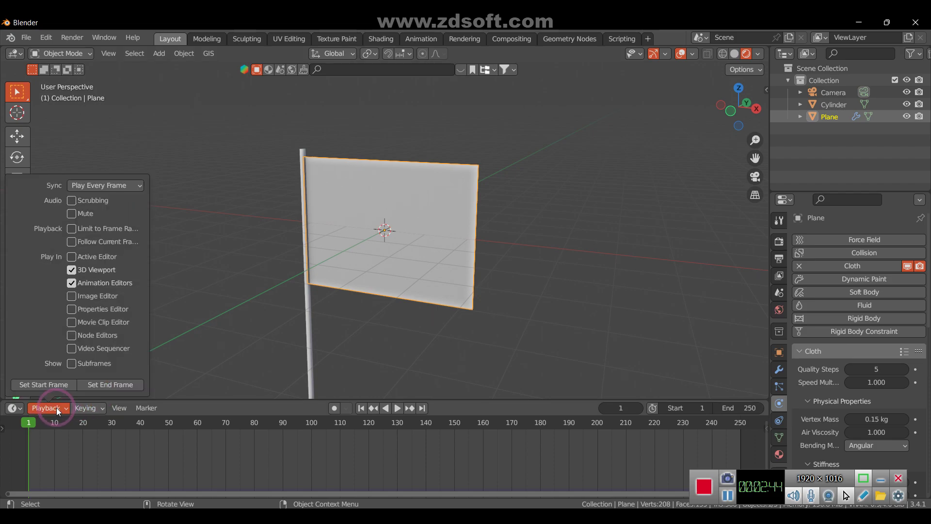
{"action": "mouse_move", "coordinate": [146, 471]}
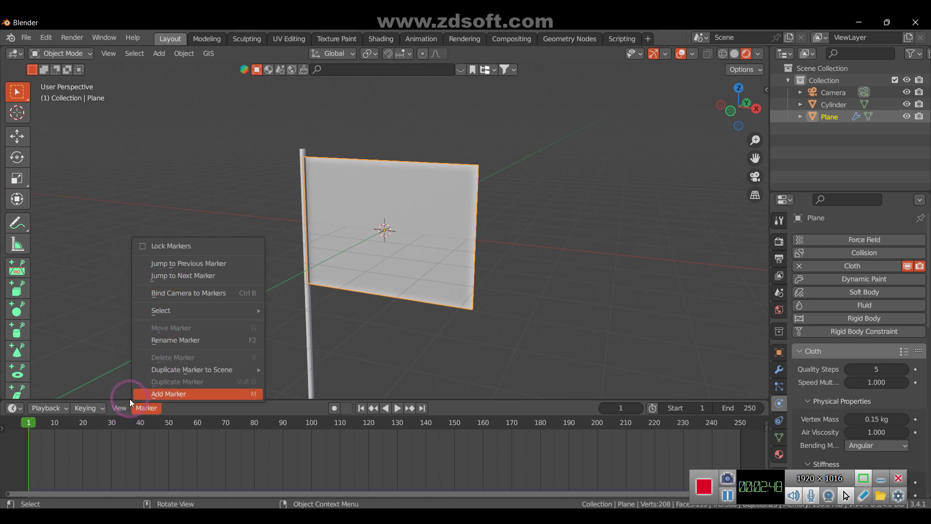
{"action": "left_click", "coordinate": [116, 408]}
{"action": "mouse_move", "coordinate": [189, 252]}
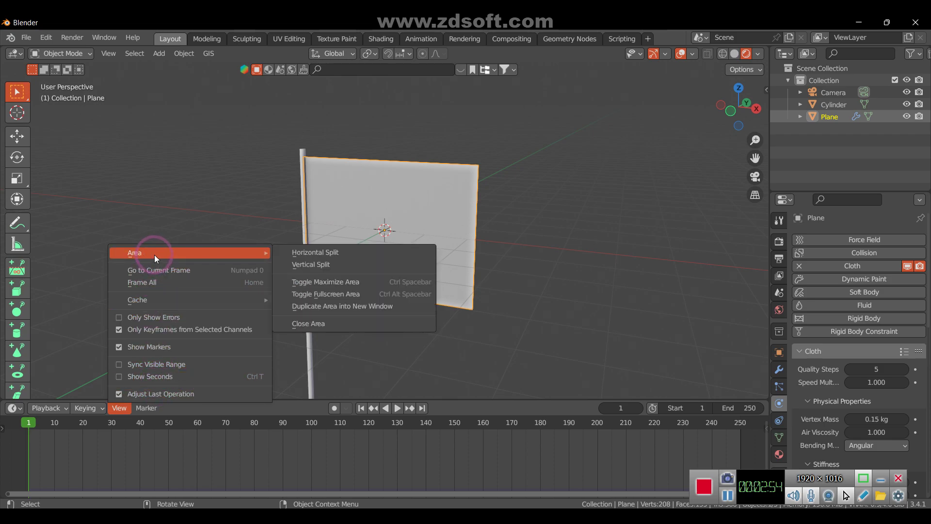
{"action": "mouse_move", "coordinate": [137, 299]}
{"action": "left_click", "coordinate": [727, 495]}
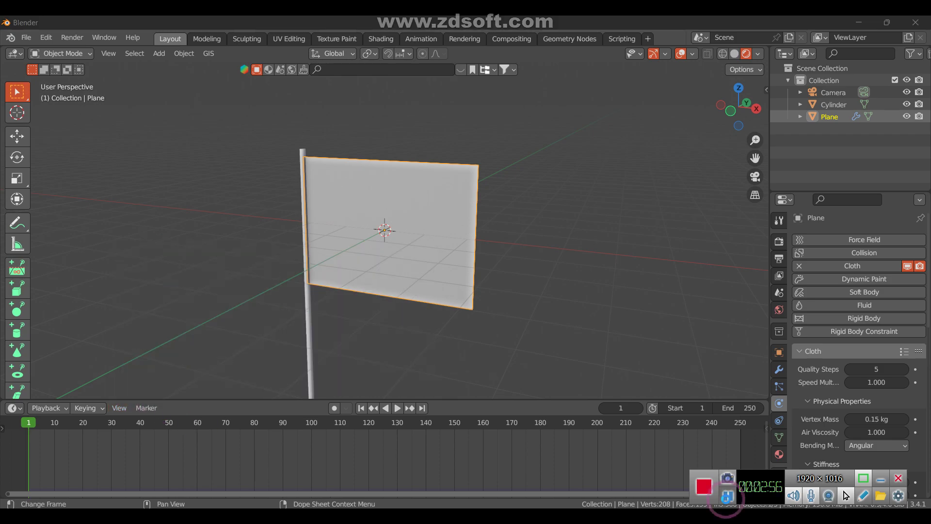
{"action": "left_click", "coordinate": [324, 362]}
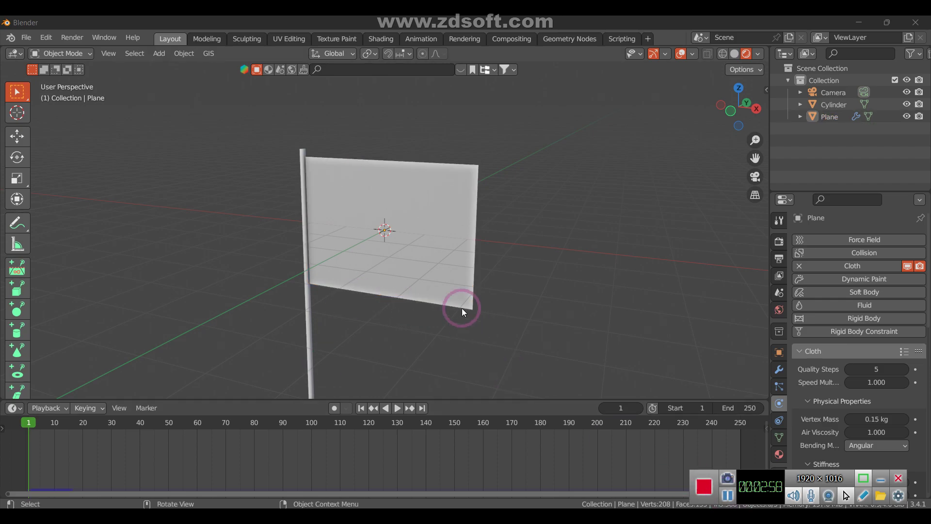
Play the cloth simulation to watch the unpinned flag fall, then return to frame 1.
{"action": "left_click", "coordinate": [552, 263]}
{"action": "left_click", "coordinate": [397, 408]}
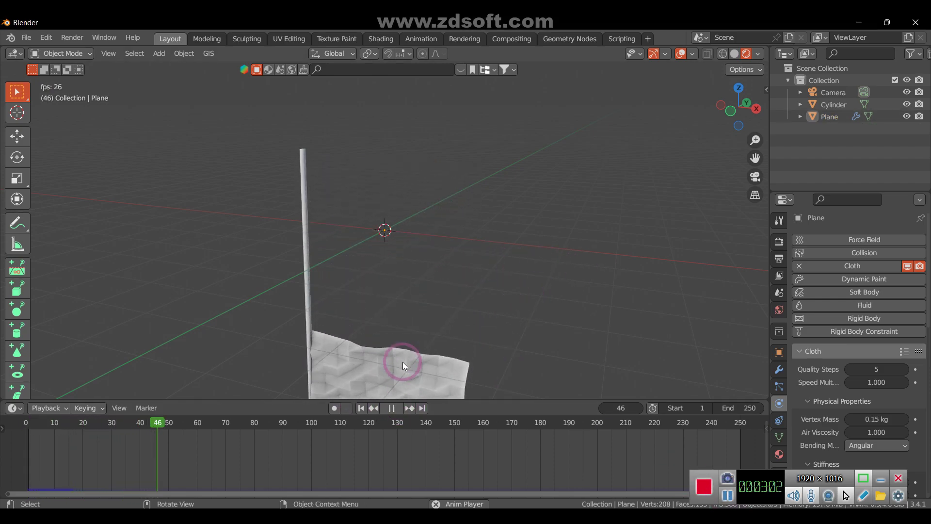
{"action": "left_click", "coordinate": [391, 407]}
{"action": "left_click", "coordinate": [361, 407]}
{"action": "left_click", "coordinate": [14, 408]}
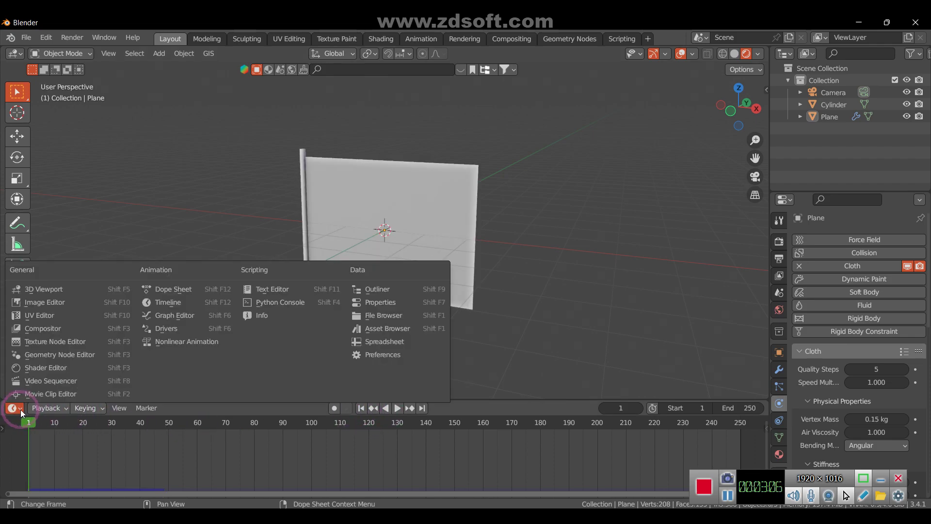
Close the timeline's editor-type list, reframe the viewport, and reselect the flag plane.
{"action": "left_click", "coordinate": [46, 408]}
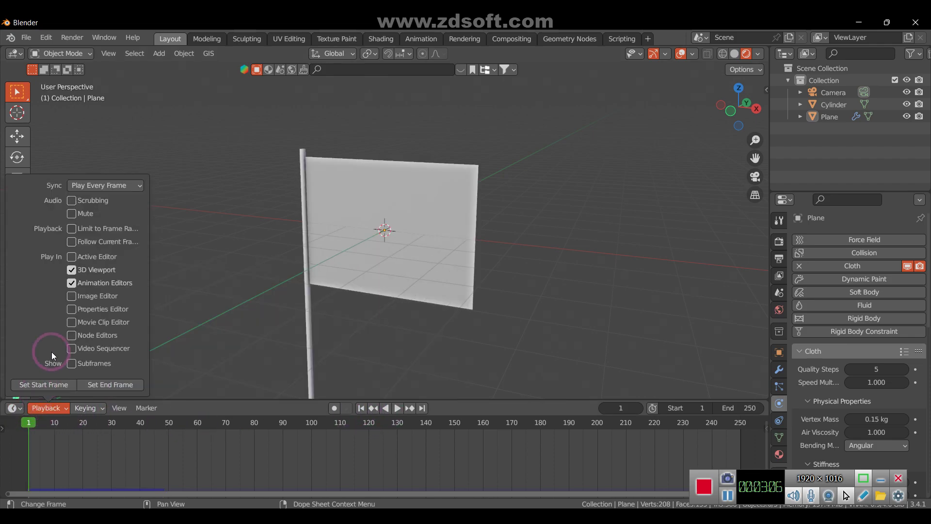
{"action": "left_click", "coordinate": [20, 405]}
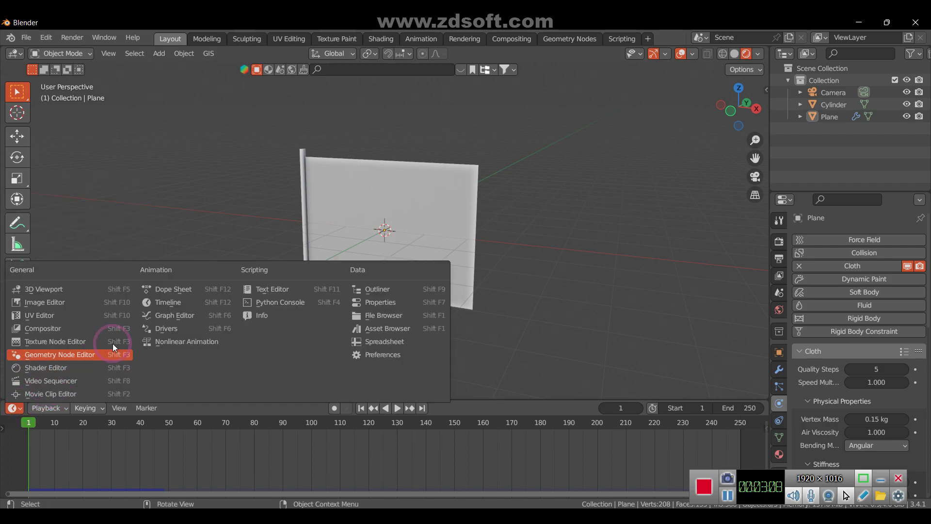
{"action": "left_click", "coordinate": [163, 307]}
{"action": "middle_click_drag", "start_coordinate": [653, 226], "coordinate": [505, 253]}
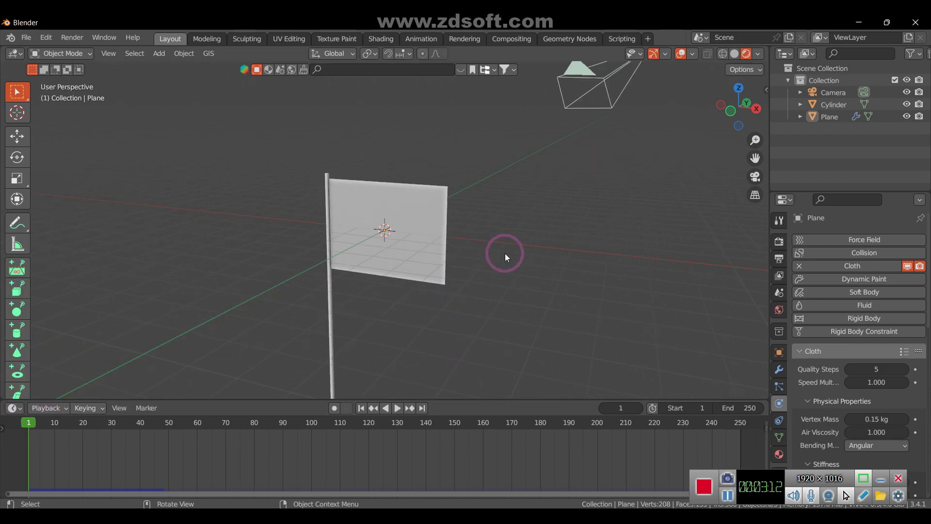
{"action": "left_click_drag", "start_coordinate": [754, 157], "coordinate": [755, 133]}
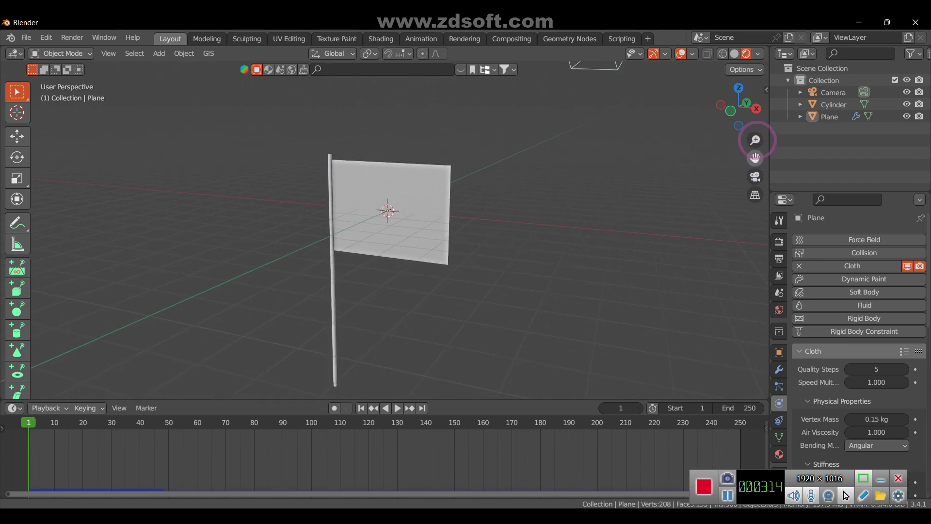
{"action": "mouse_move", "coordinate": [742, 124]}
{"action": "left_mouse_down"}
{"action": "mouse_move", "coordinate": [751, 116]}
{"action": "mouse_move", "coordinate": [673, 126]}
{"action": "left_mouse_up"}
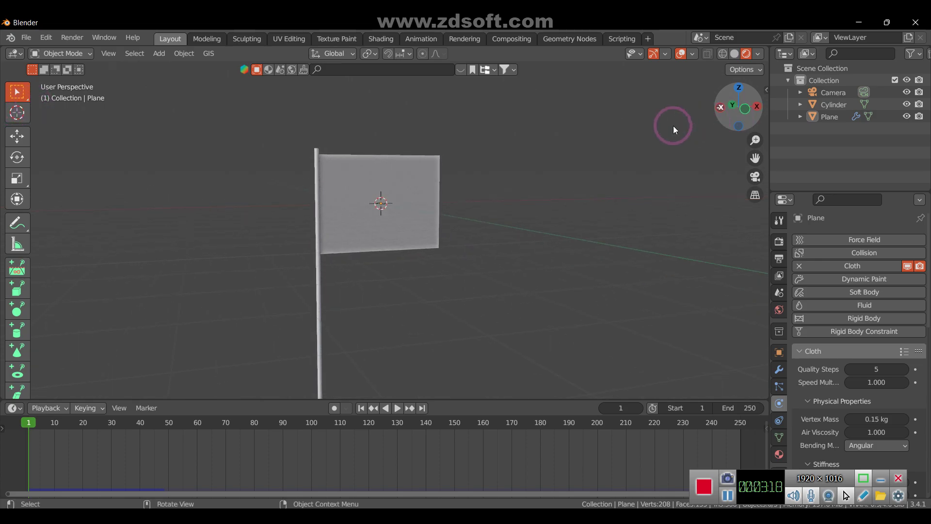
{"action": "left_click", "coordinate": [356, 197]}
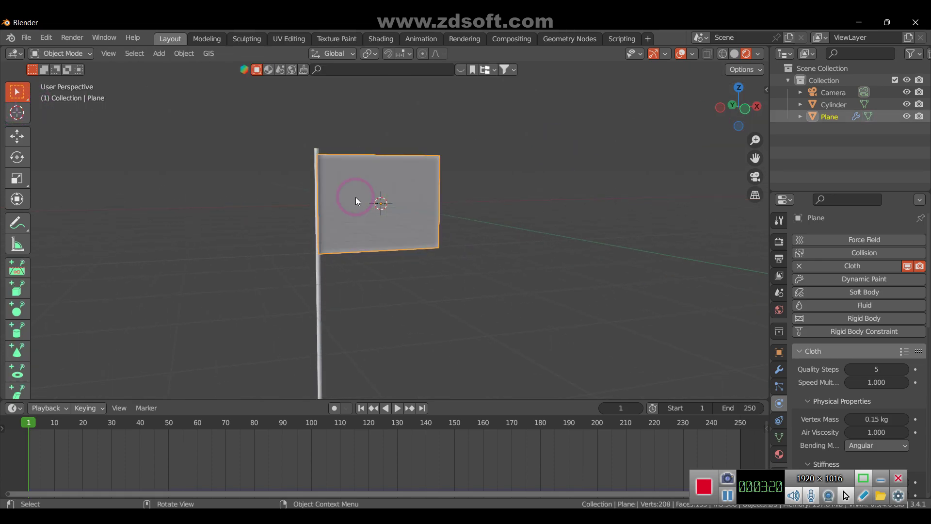
{"action": "left_click", "coordinate": [77, 54]}
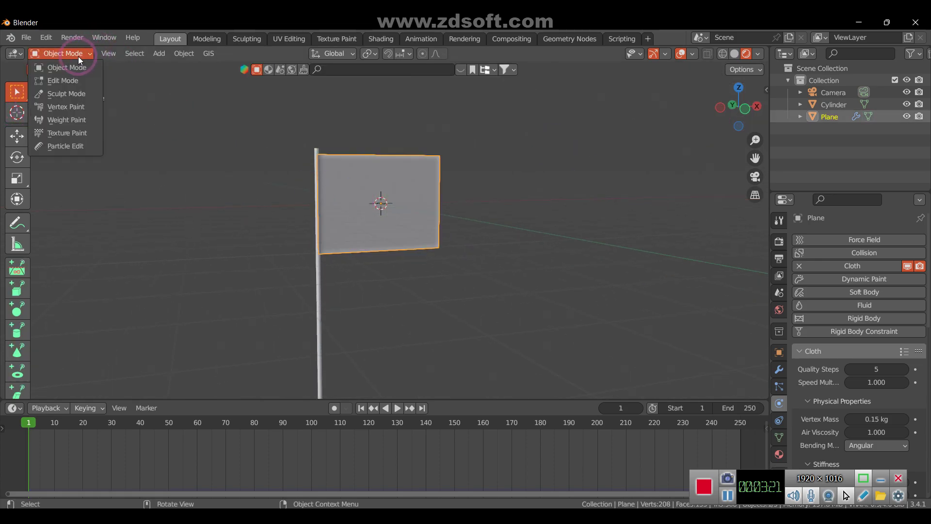
In Edit Mode with X-ray on, select the flag's top-left corner and right-edge vertices.
{"action": "left_click", "coordinate": [70, 80]}
{"action": "left_click", "coordinate": [346, 177]}
{"action": "left_click", "coordinate": [103, 53]}
{"action": "left_click", "coordinate": [321, 156]}
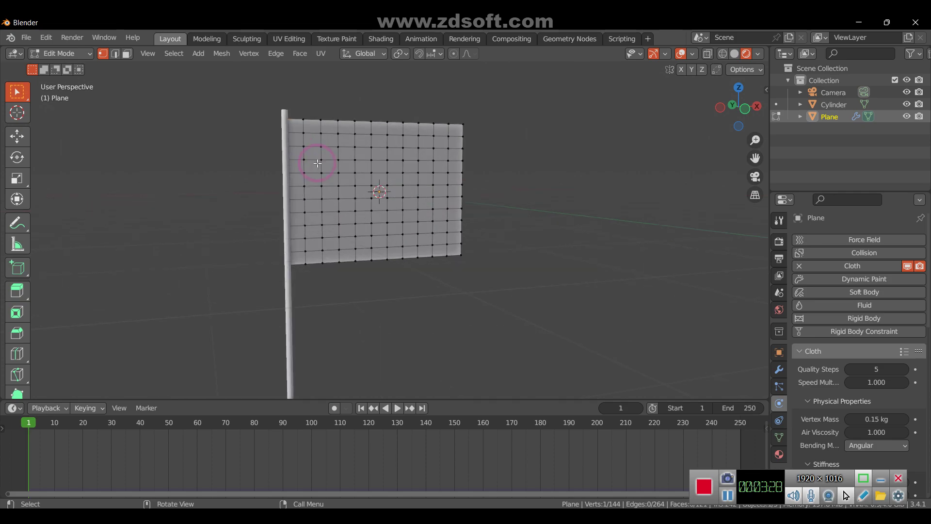
{"action": "key", "text": "shift+z"}
{"action": "scroll", "coordinate": [291, 135], "scroll_direction": "up", "scroll_amount": 2}
{"action": "mouse_move", "coordinate": [266, 103]}
{"action": "left_mouse_down"}
{"action": "mouse_move", "coordinate": [291, 126]}
{"action": "mouse_move", "coordinate": [298, 279]}
{"action": "mouse_move", "coordinate": [292, 130]}
{"action": "left_mouse_up"}
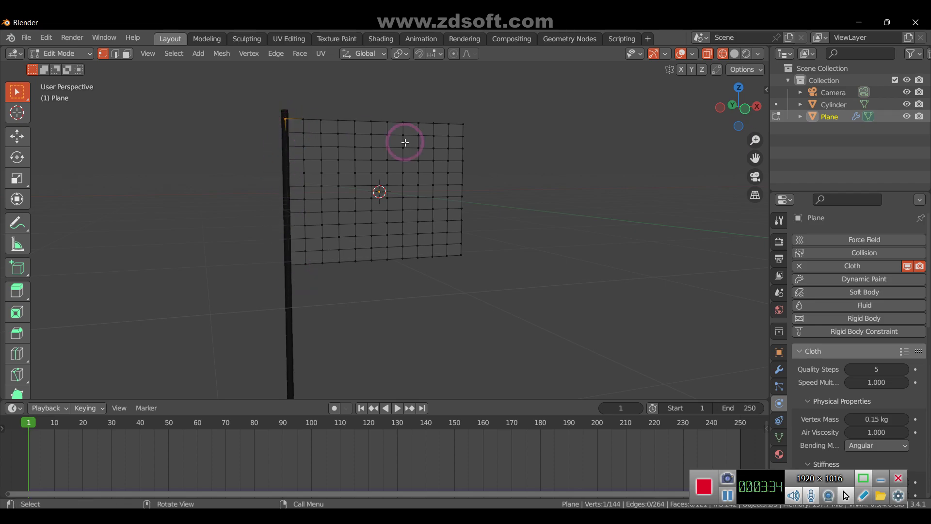
{"action": "left_click_drag", "start_coordinate": [455, 115], "coordinate": [489, 285], "text": "shift"}
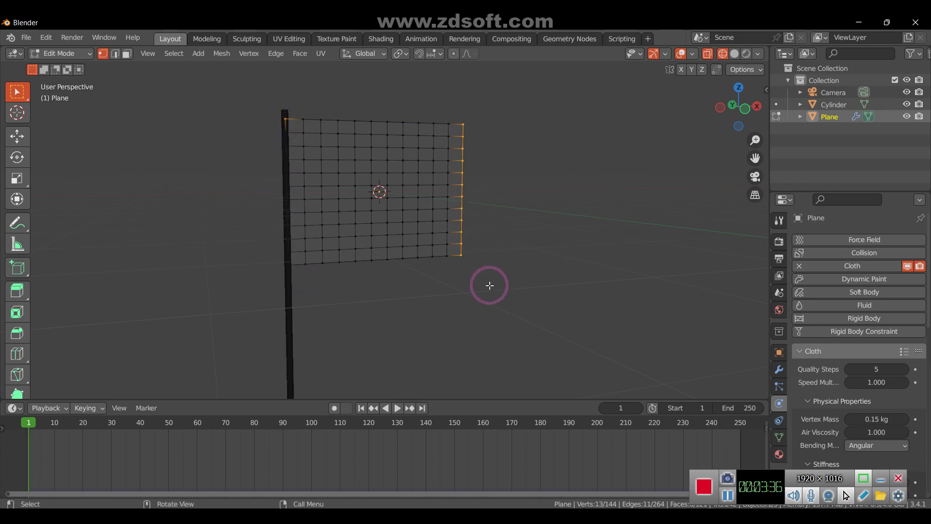
{"action": "left_click", "coordinate": [779, 438]}
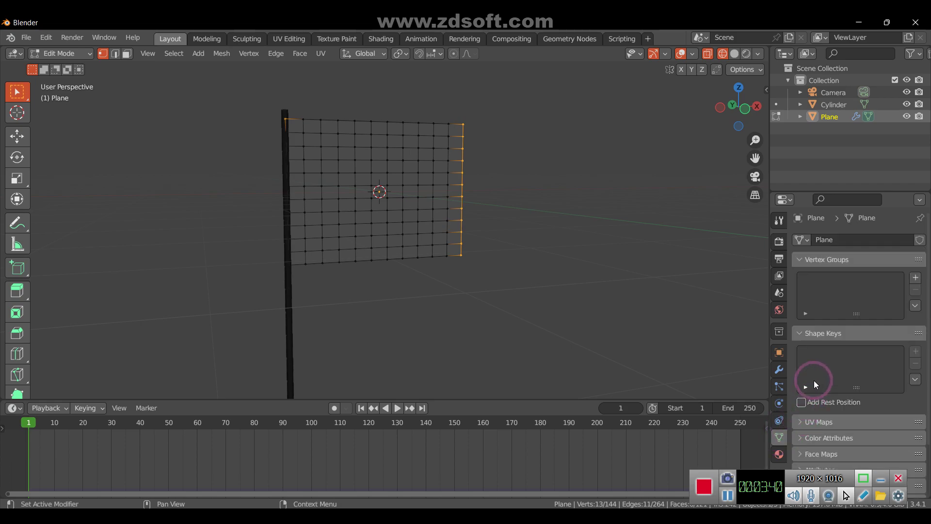
Create vertex group 'Group' holding the selected vertices at weight 1.000, then enlarge the Properties area.
{"action": "left_click", "coordinate": [915, 278]}
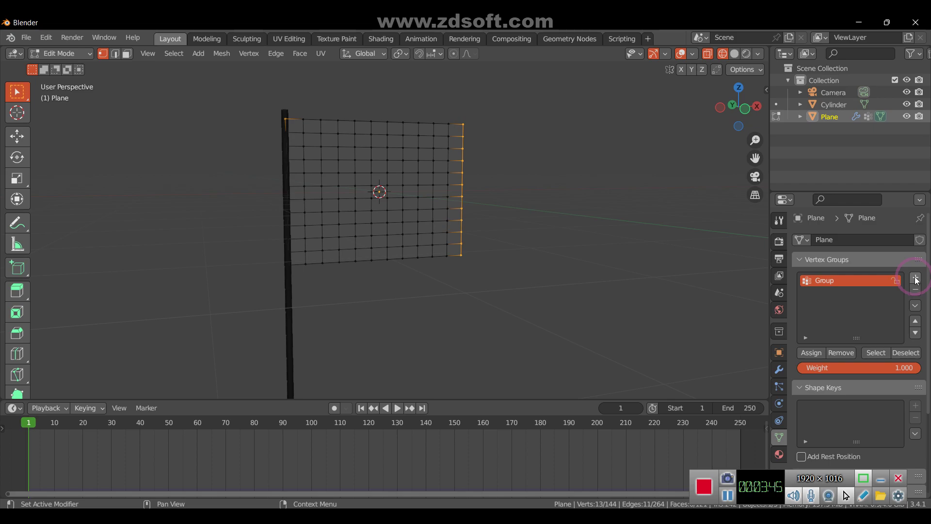
{"action": "left_click", "coordinate": [825, 282]}
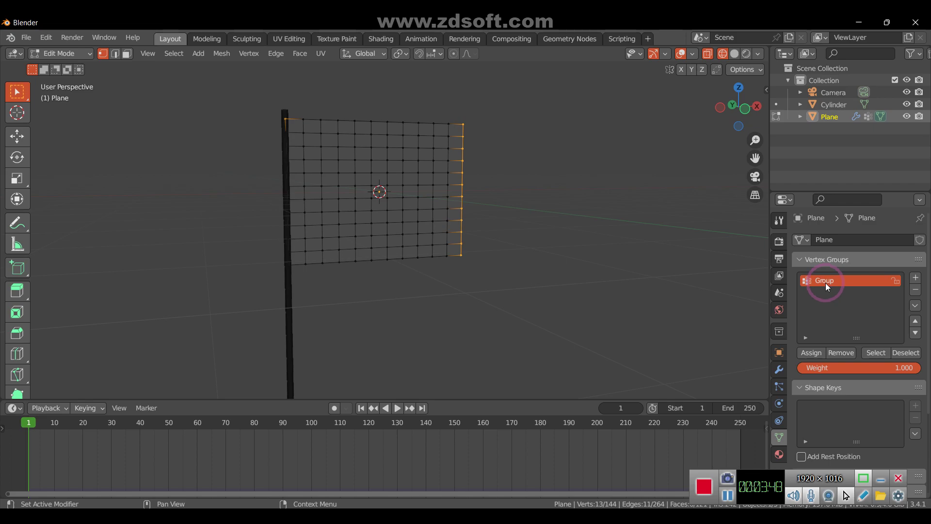
{"action": "left_click", "coordinate": [811, 352]}
{"action": "scroll", "coordinate": [822, 340], "scroll_direction": "down", "scroll_amount": 3}
{"action": "scroll", "coordinate": [821, 339], "scroll_direction": "down", "scroll_amount": 1}
{"action": "scroll", "coordinate": [821, 339], "scroll_direction": "down", "scroll_amount": 2}
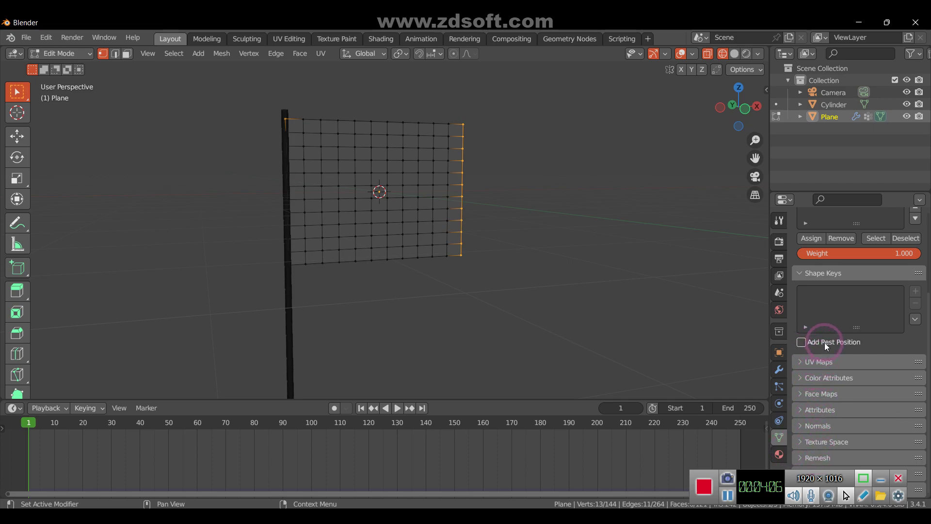
{"action": "left_click_drag", "start_coordinate": [818, 192], "coordinate": [824, 108]}
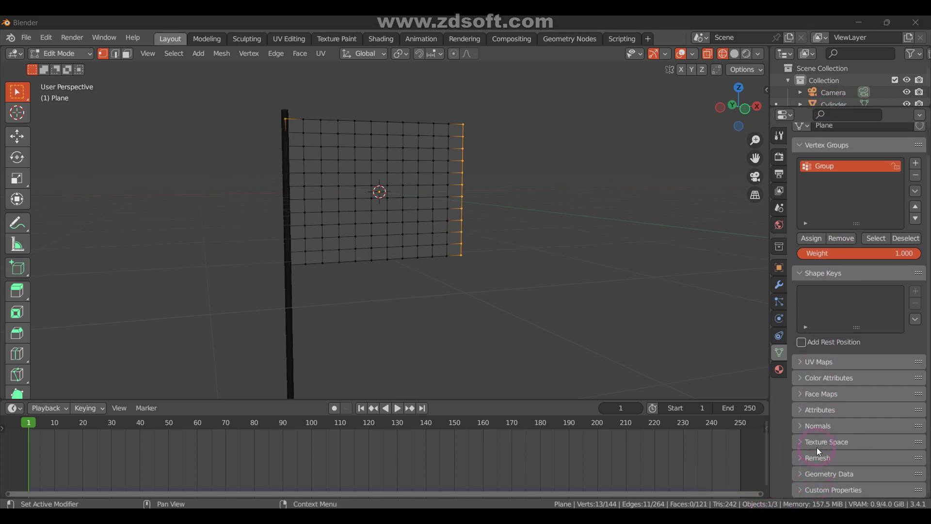
{"action": "scroll", "coordinate": [819, 392], "scroll_direction": "up", "scroll_amount": 1}
{"action": "scroll", "coordinate": [819, 382], "scroll_direction": "up", "scroll_amount": 1}
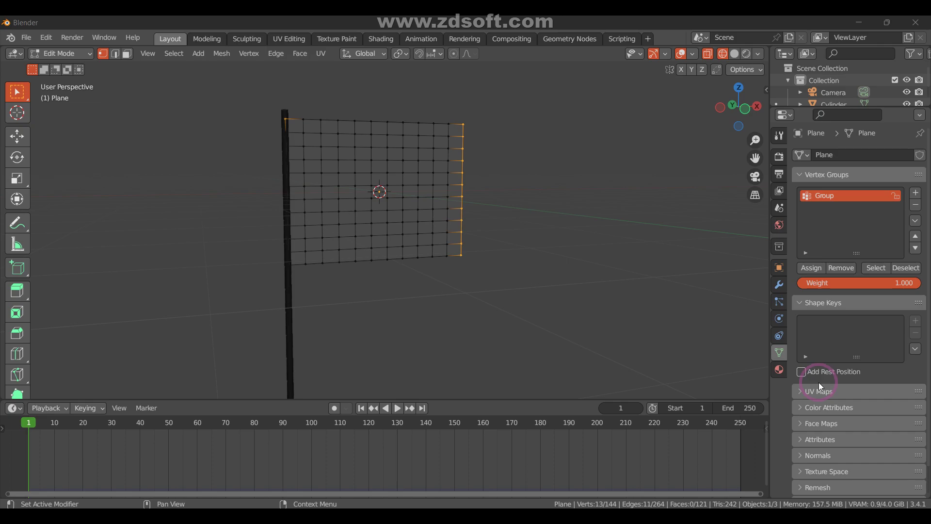
Go to the flag's Cloth physics settings and expand the Shape panel.
{"action": "left_click", "coordinate": [778, 368]}
{"action": "left_click", "coordinate": [778, 339]}
{"action": "left_click", "coordinate": [777, 289]}
{"action": "left_click", "coordinate": [778, 318]}
{"action": "scroll", "coordinate": [836, 392], "scroll_direction": "down", "scroll_amount": 4}
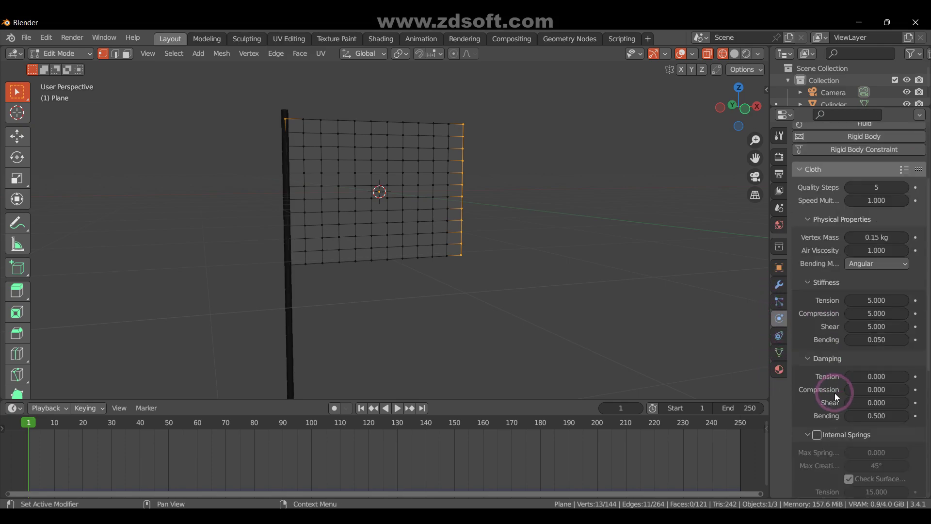
{"action": "scroll", "coordinate": [831, 393], "scroll_direction": "down", "scroll_amount": 8}
{"action": "scroll", "coordinate": [824, 368], "scroll_direction": "down", "scroll_amount": 2}
{"action": "scroll", "coordinate": [815, 337], "scroll_direction": "down", "scroll_amount": 2}
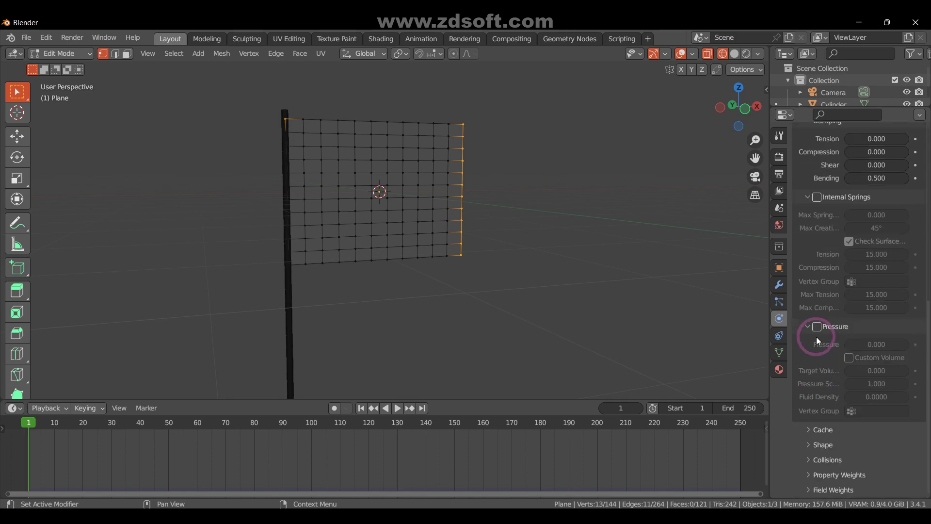
{"action": "left_click", "coordinate": [816, 438]}
{"action": "scroll", "coordinate": [815, 440], "scroll_direction": "down", "scroll_amount": 1}
{"action": "scroll", "coordinate": [815, 441], "scroll_direction": "down", "scroll_amount": 3}
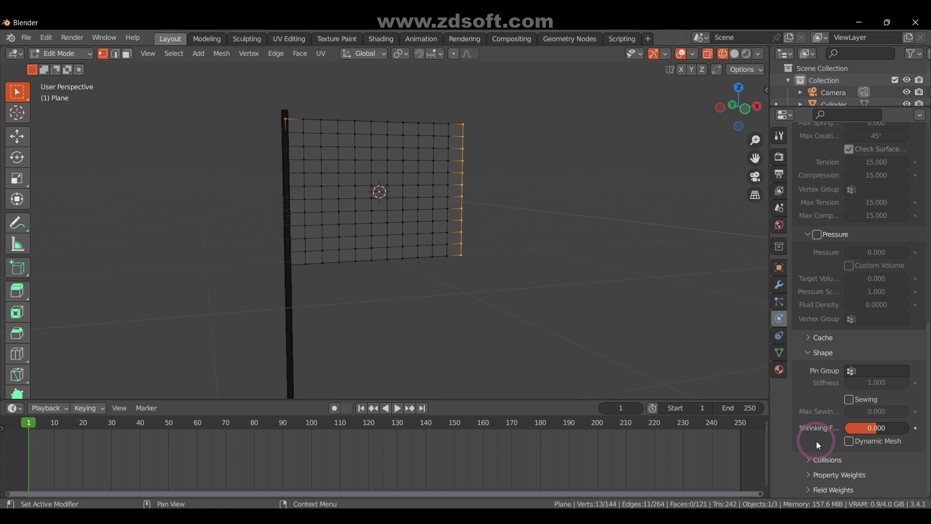
Set the cloth Pin Group to Group and return the flag to Object Mode.
{"action": "left_click", "coordinate": [868, 372]}
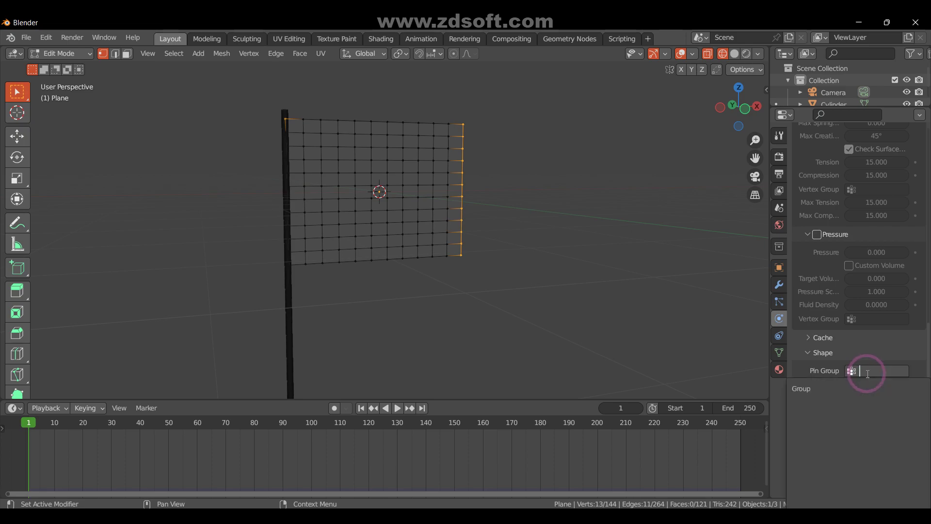
{"action": "left_click", "coordinate": [839, 389]}
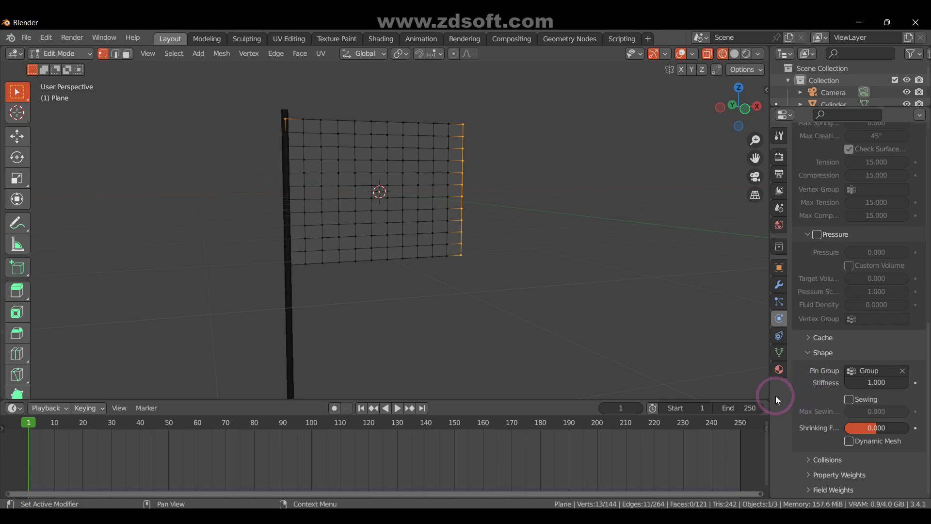
{"action": "key", "text": "Tab"}
Test-play the pinned flag in solid shading, rewind to frame 1, and re-enter Edit Mode on it.
{"action": "key", "text": "shift+z"}
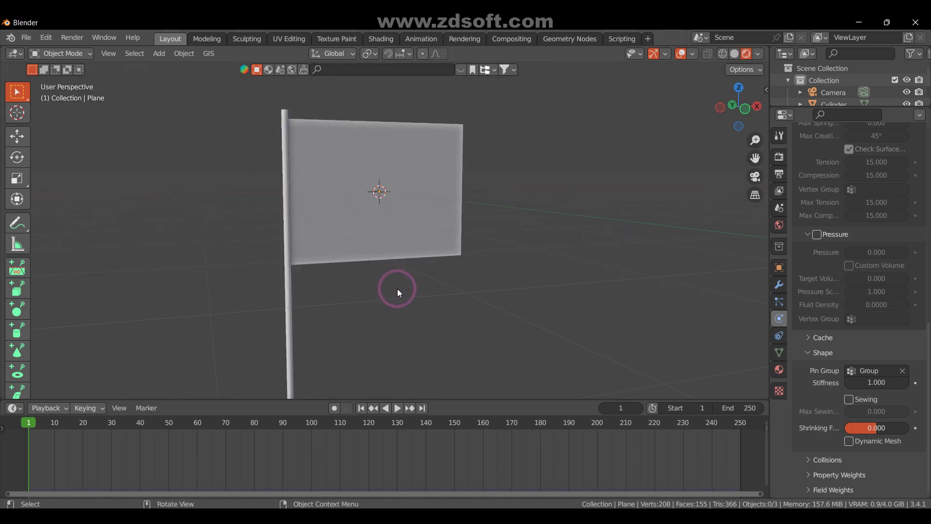
{"action": "key", "text": "space"}
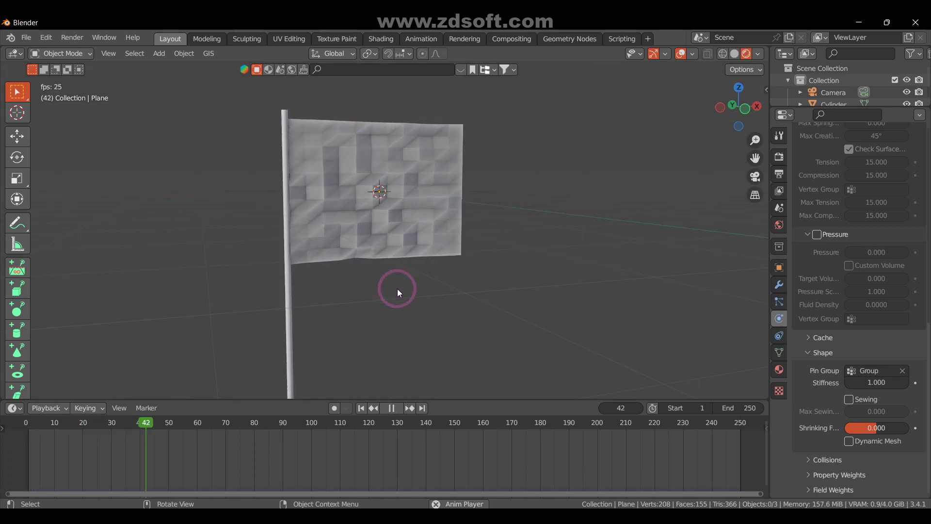
{"action": "key", "text": "space"}
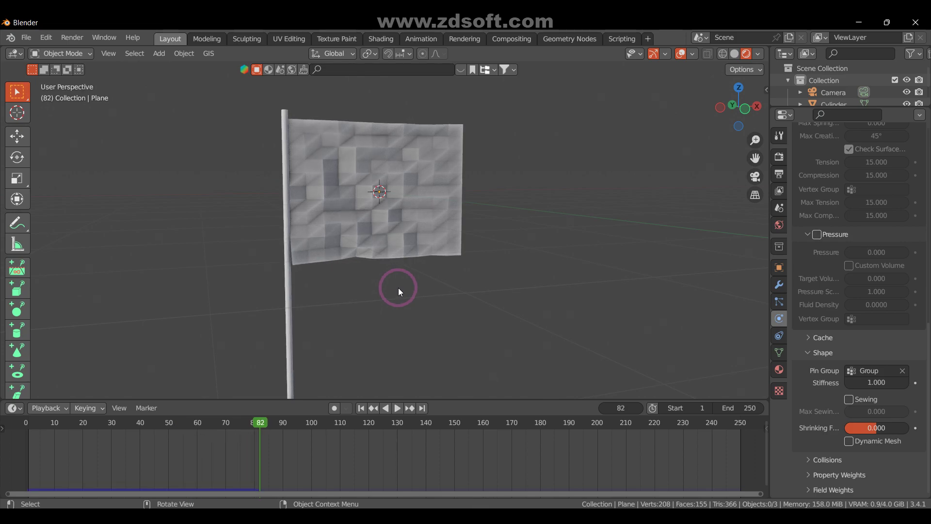
{"action": "key", "text": "shift+Left"}
{"action": "left_click", "coordinate": [394, 229]}
{"action": "key", "text": "Tab"}
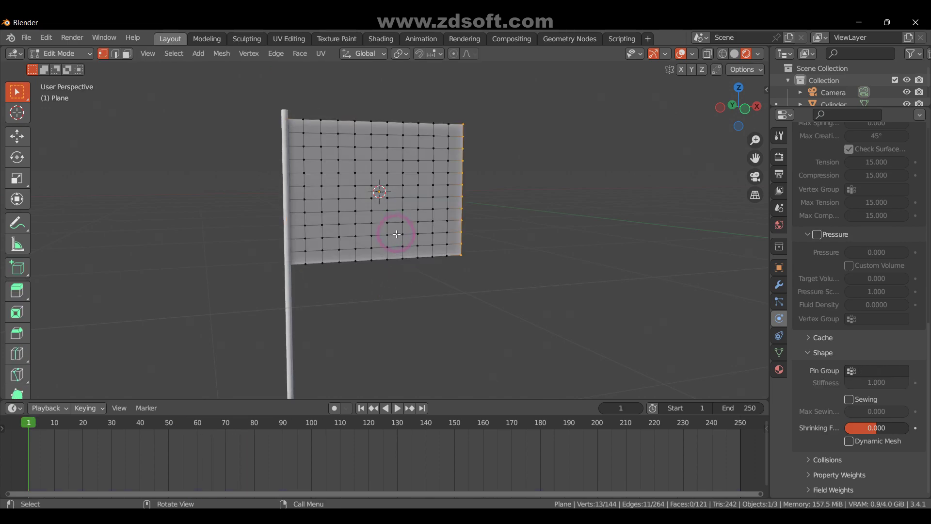
In wireframe view, select the flag's top-left and bottom-left corner vertices by the pole.
{"action": "key", "text": "shift+z"}
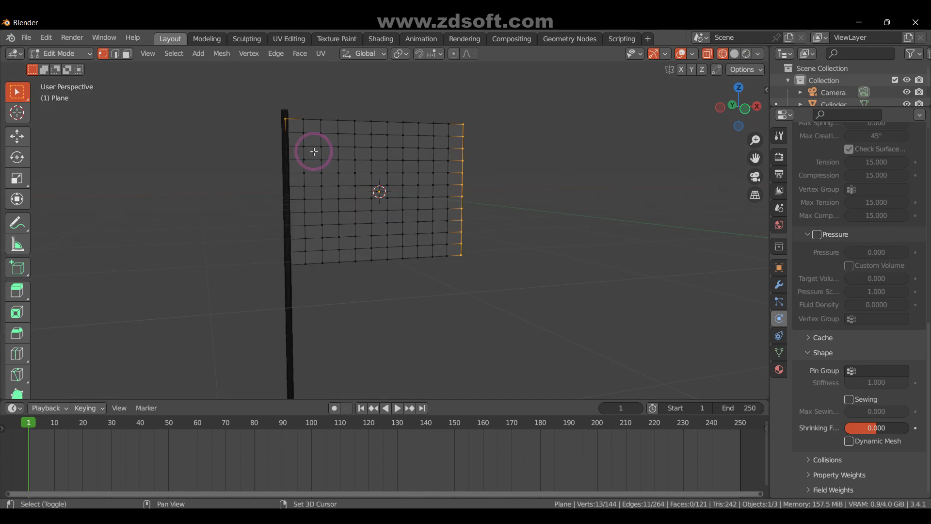
{"action": "left_click", "coordinate": [285, 119]}
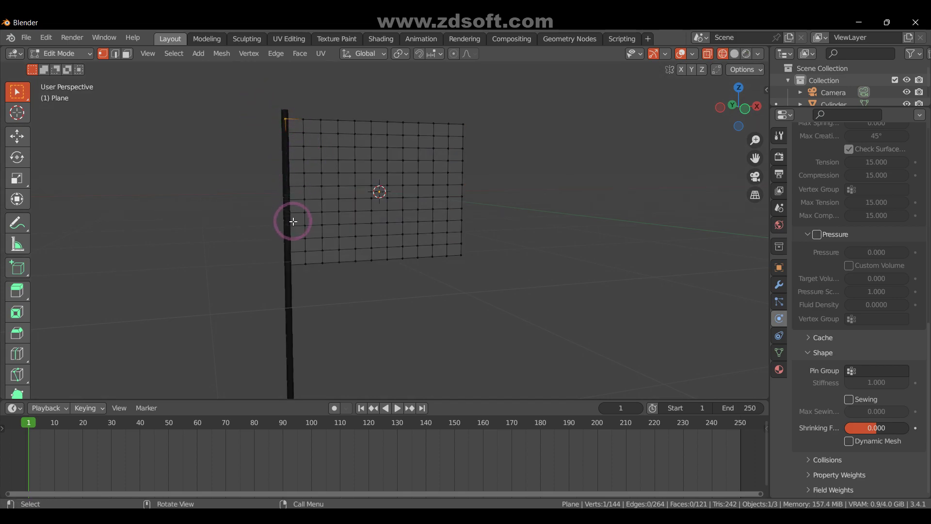
{"action": "left_click", "coordinate": [286, 262]}
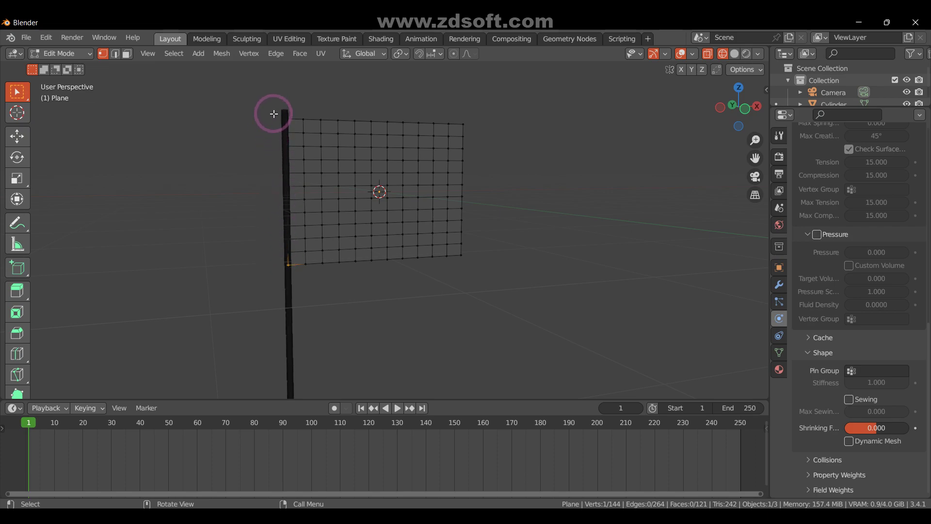
{"action": "left_click", "coordinate": [287, 119], "text": "shift"}
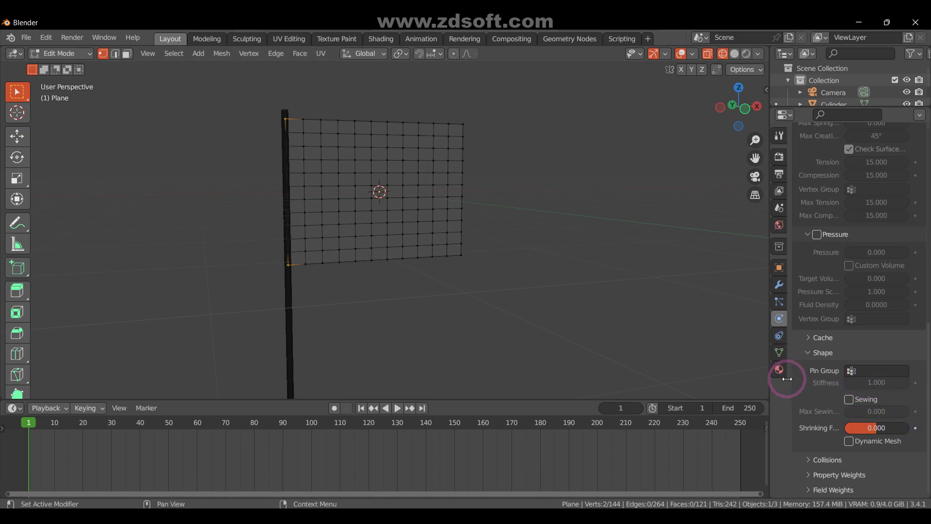
Add a new vertex group and assign the flag's right-edge vertex column to it.
{"action": "left_click", "coordinate": [778, 352]}
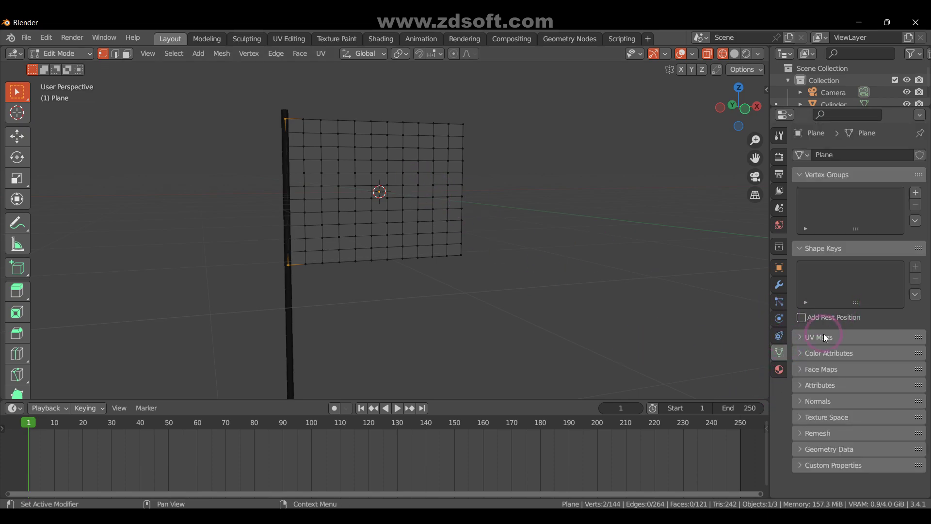
{"action": "left_click", "coordinate": [914, 192]}
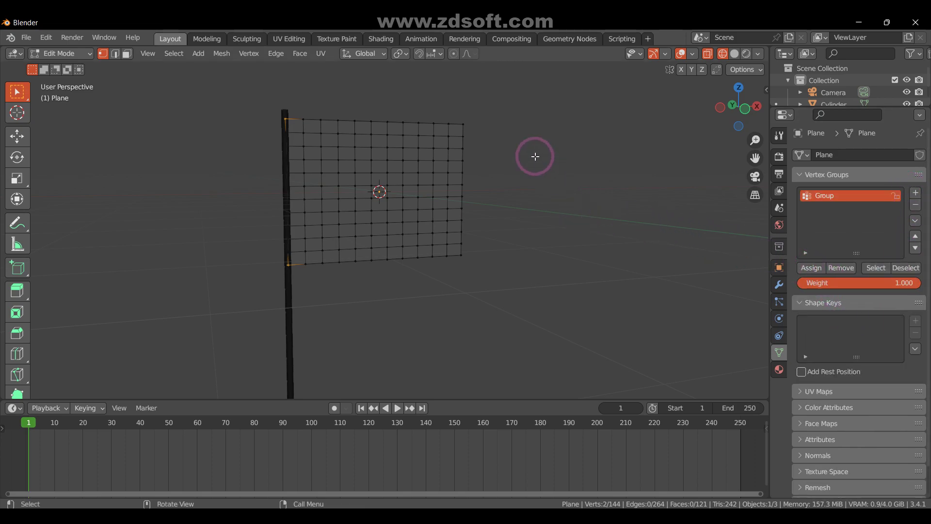
{"action": "left_click_drag", "start_coordinate": [457, 117], "coordinate": [496, 281]}
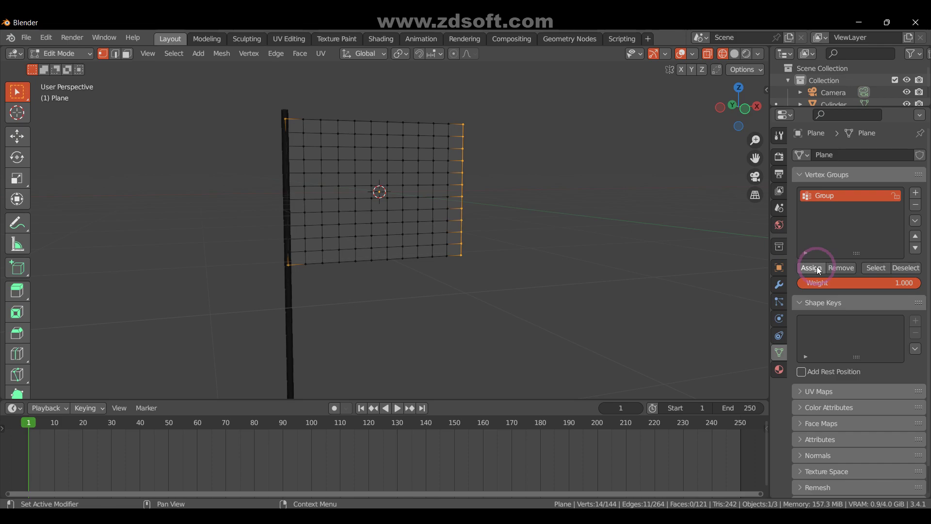
{"action": "left_click", "coordinate": [818, 270]}
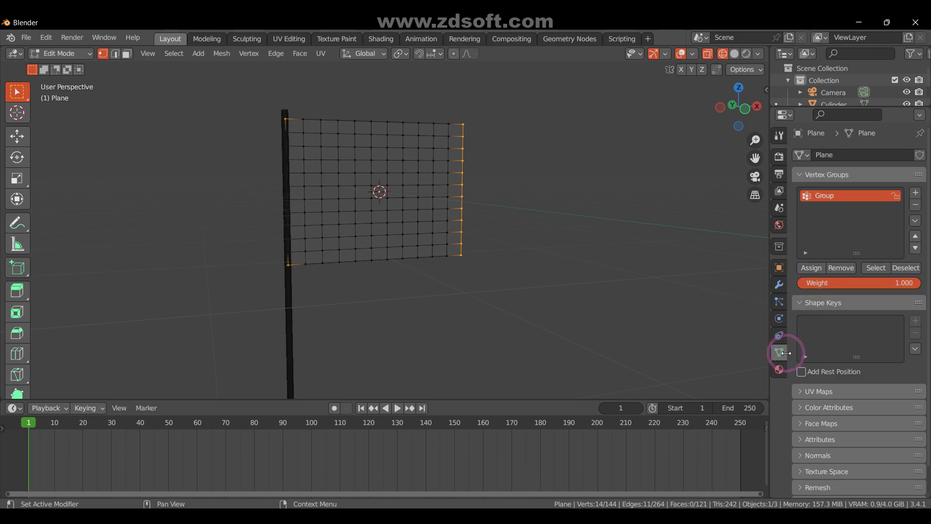
Set the cloth Pin Group to Group, then deselect and return to Object Mode in material preview.
{"action": "left_click", "coordinate": [779, 318]}
{"action": "scroll", "coordinate": [834, 379], "scroll_direction": "down", "scroll_amount": 5}
{"action": "scroll", "coordinate": [833, 378], "scroll_direction": "down", "scroll_amount": 5}
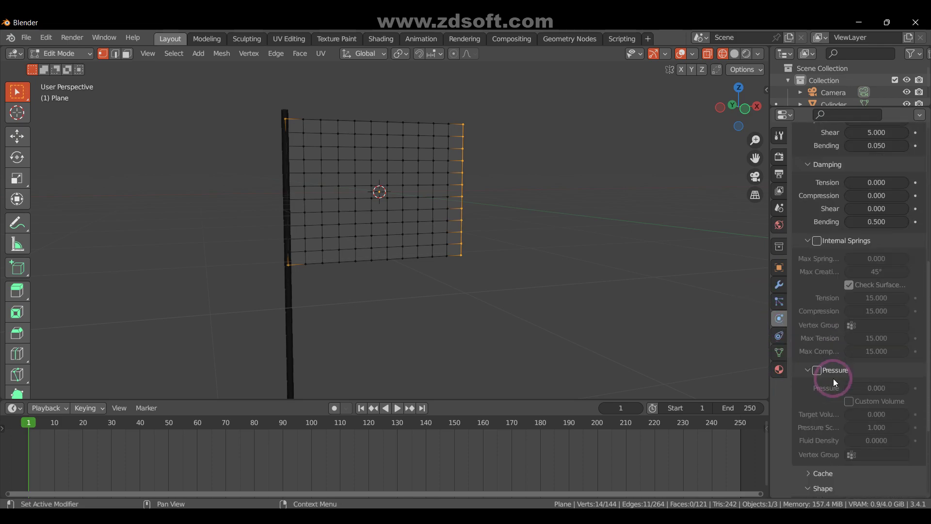
{"action": "scroll", "coordinate": [833, 378], "scroll_direction": "down", "scroll_amount": 5}
{"action": "left_click", "coordinate": [883, 374]}
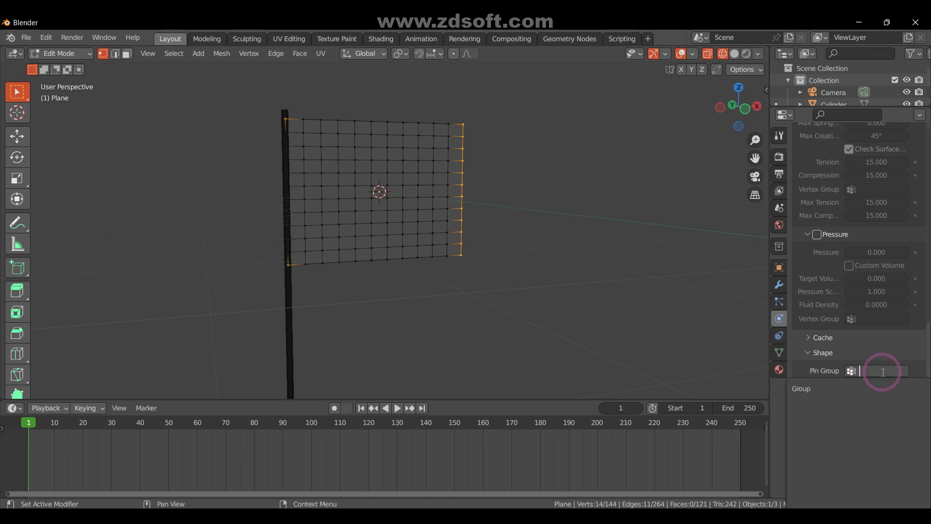
{"action": "left_click", "coordinate": [834, 389]}
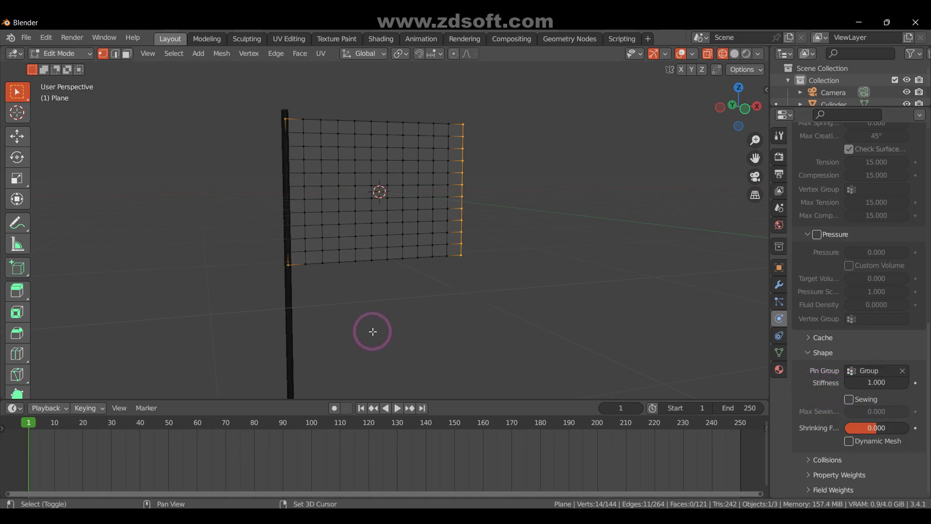
{"action": "key", "text": "alt+a"}
{"action": "key", "text": "z"}
{"action": "key", "text": "Tab"}
{"action": "key", "text": "alt+a"}
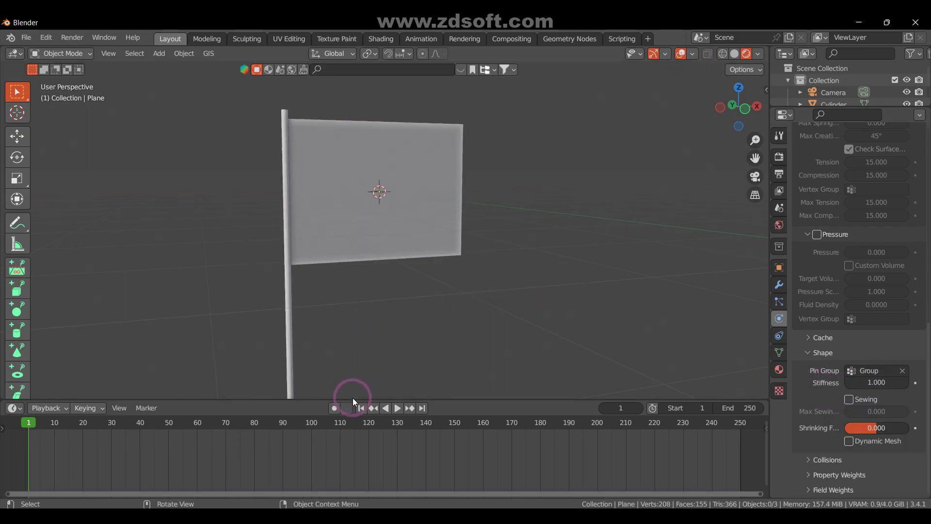
Test-play the cloth simulation, rewind to frame 1, and enter Edit Mode on the flag.
{"action": "key", "text": "space"}
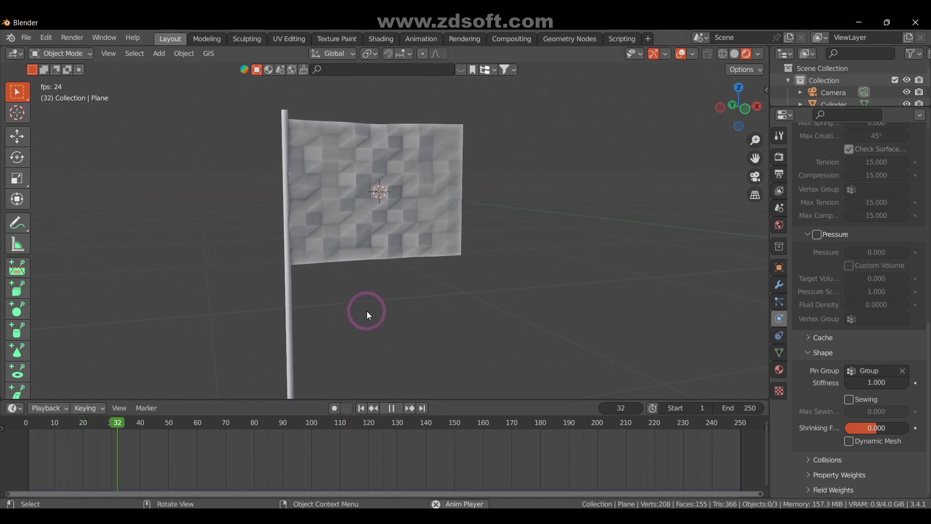
{"action": "key", "text": "space"}
{"action": "left_click", "coordinate": [364, 408]}
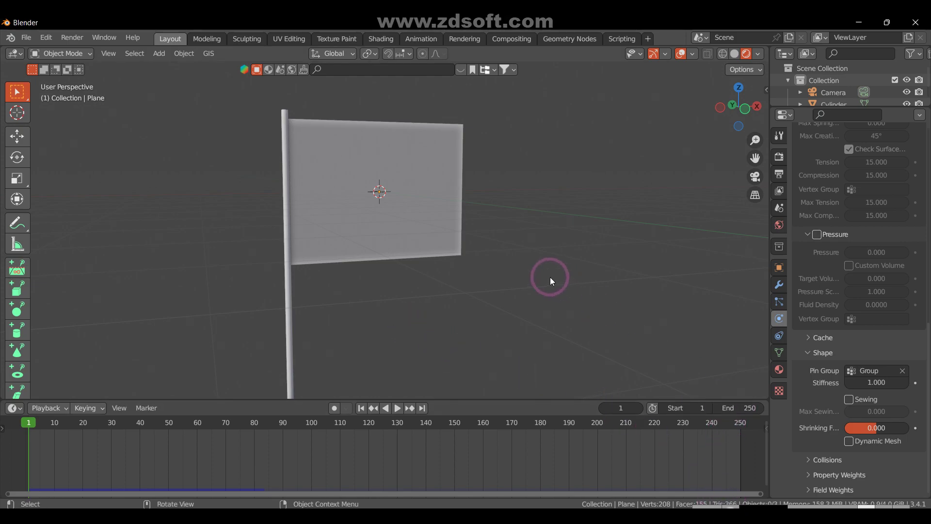
{"action": "key", "text": "ctrl"}
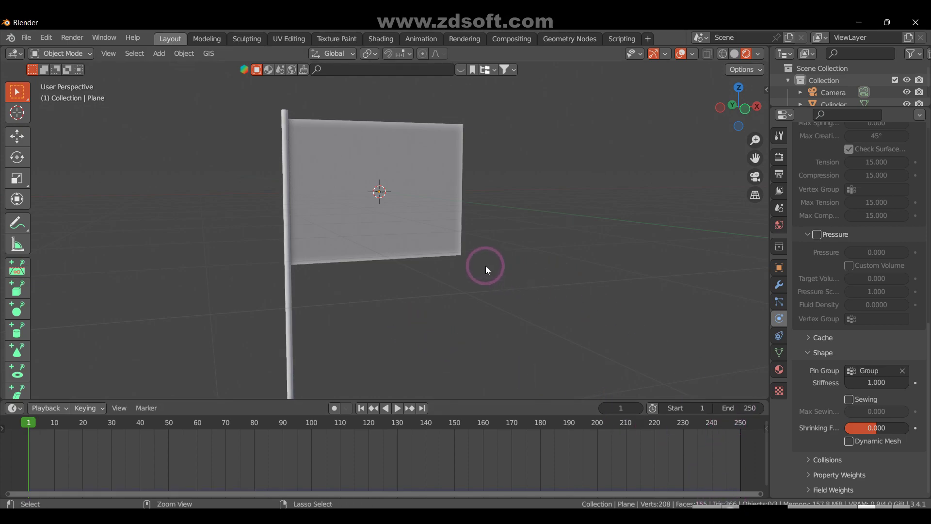
{"action": "key", "text": "Tab"}
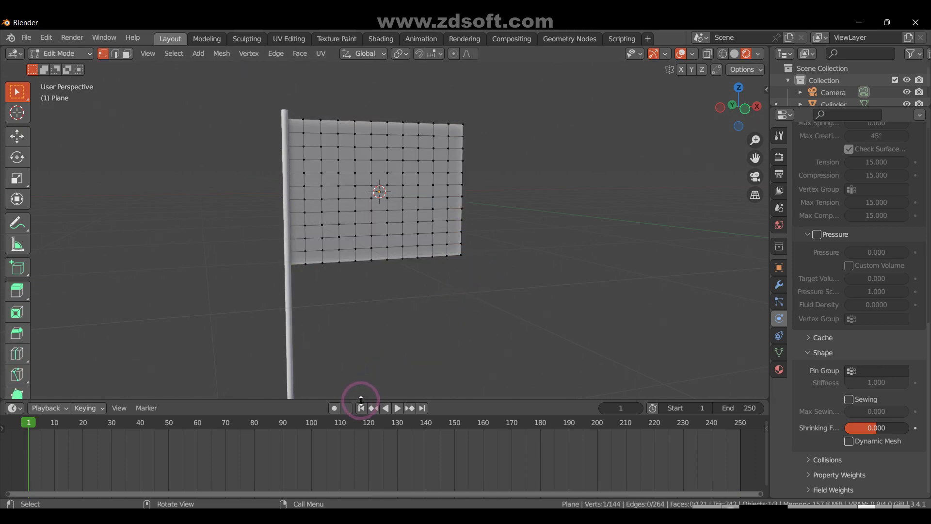
Replay the simulation from frame 1, then go back into Edit Mode on the flag.
{"action": "left_click_drag", "start_coordinate": [360, 399], "coordinate": [362, 405]}
{"action": "key", "text": "Tab"}
{"action": "key", "text": "space"}
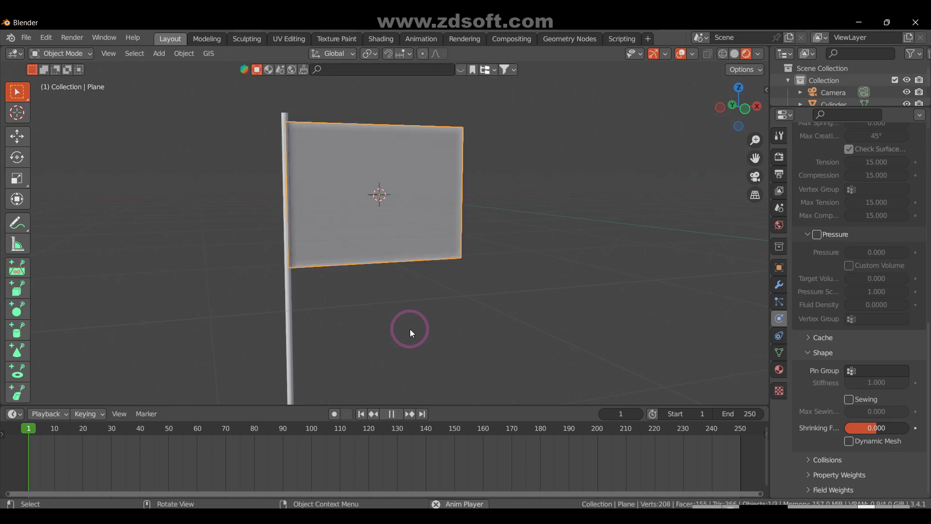
{"action": "left_click", "coordinate": [361, 413]}
{"action": "key", "text": "Tab"}
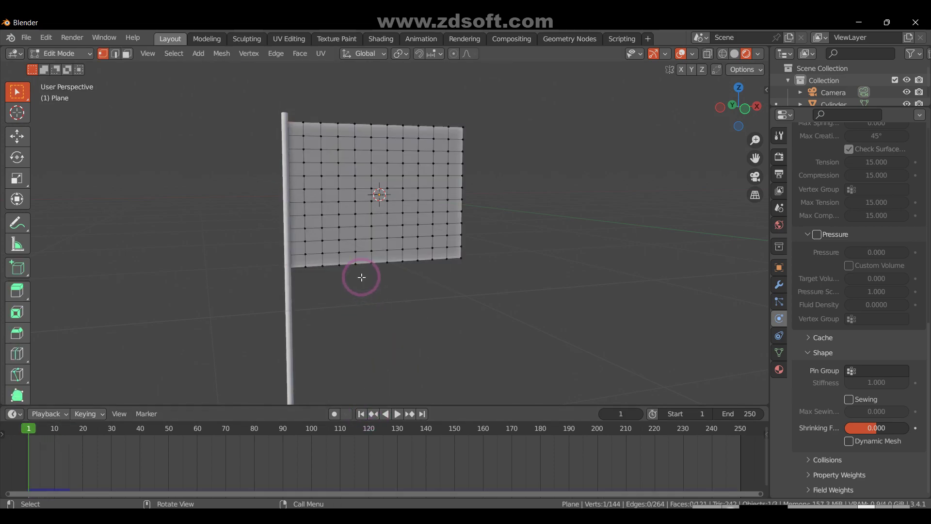
With X-ray on, select the top, middle and bottom vertices beside the pole.
{"action": "key", "text": "alt+z"}
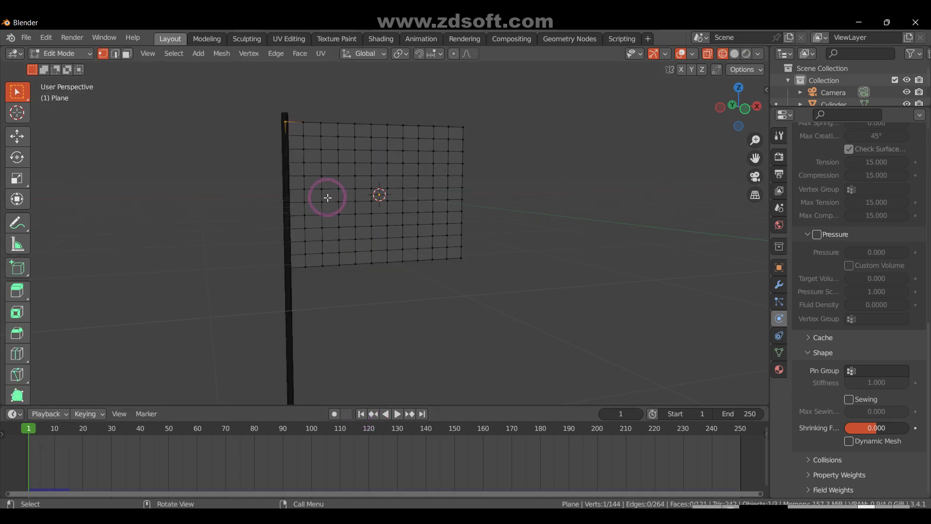
{"action": "left_click_drag", "start_coordinate": [274, 114], "coordinate": [289, 180]}
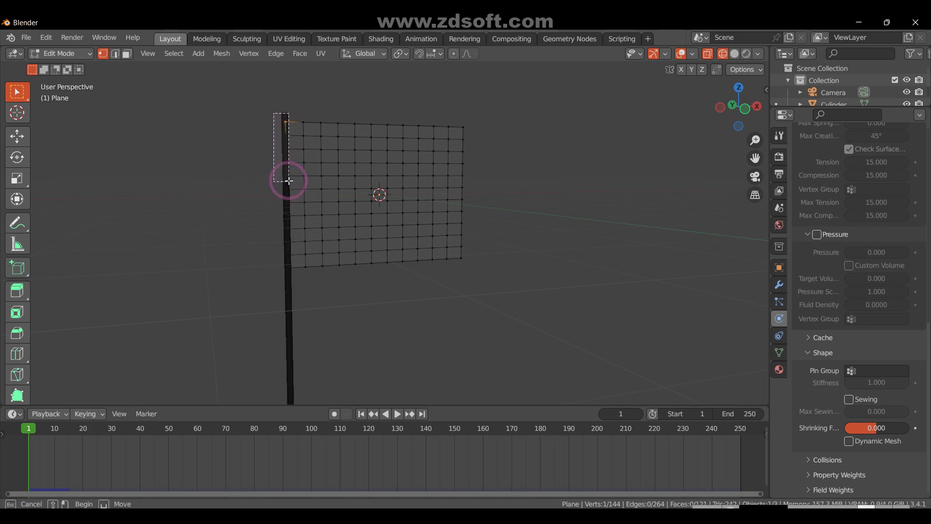
{"action": "left_click_drag", "start_coordinate": [280, 251], "coordinate": [294, 273], "text": "shift"}
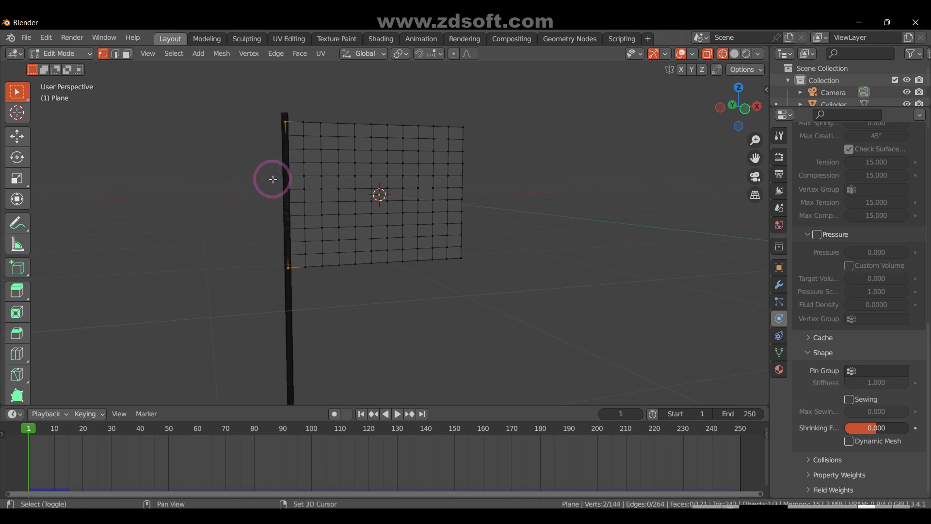
{"action": "left_click", "coordinate": [287, 190], "text": "shift"}
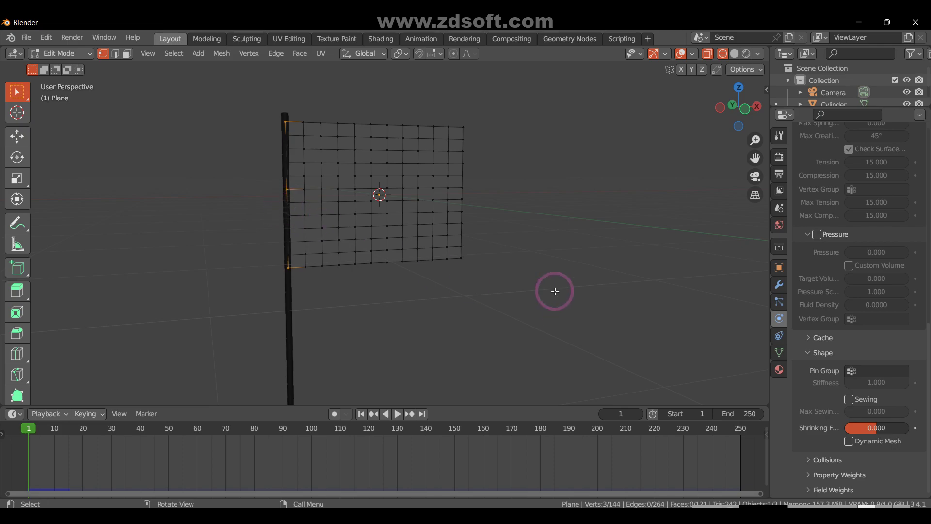
Add a new vertex group, make Group the cloth Pin Group, and return to Object Mode.
{"action": "left_click", "coordinate": [779, 350]}
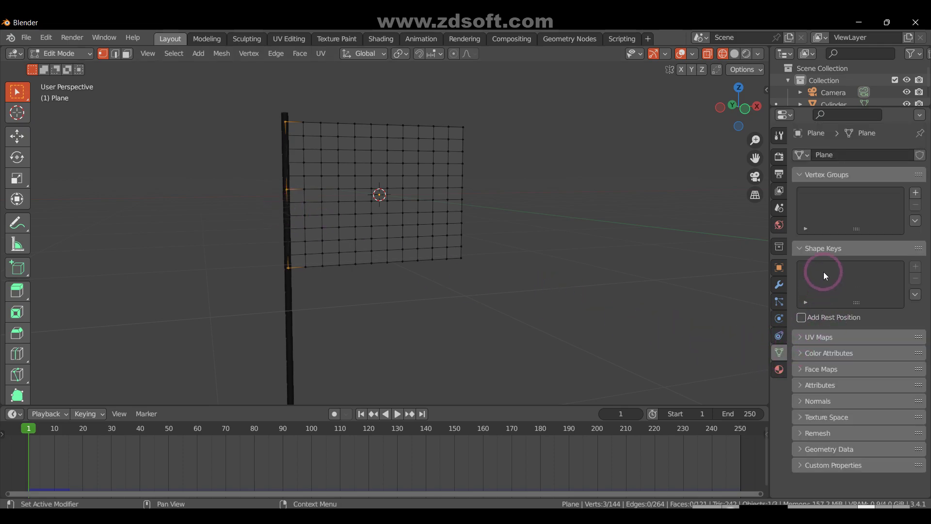
{"action": "left_click", "coordinate": [914, 193]}
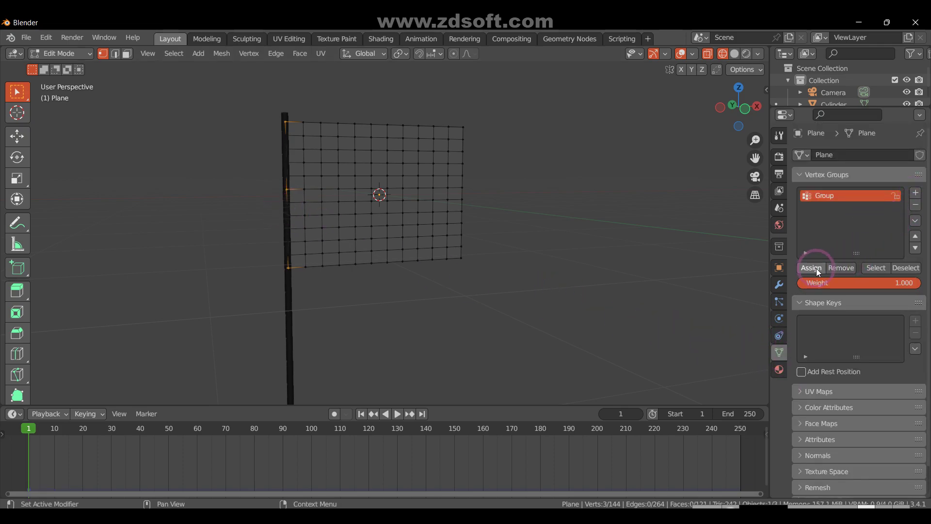
{"action": "left_click", "coordinate": [779, 317]}
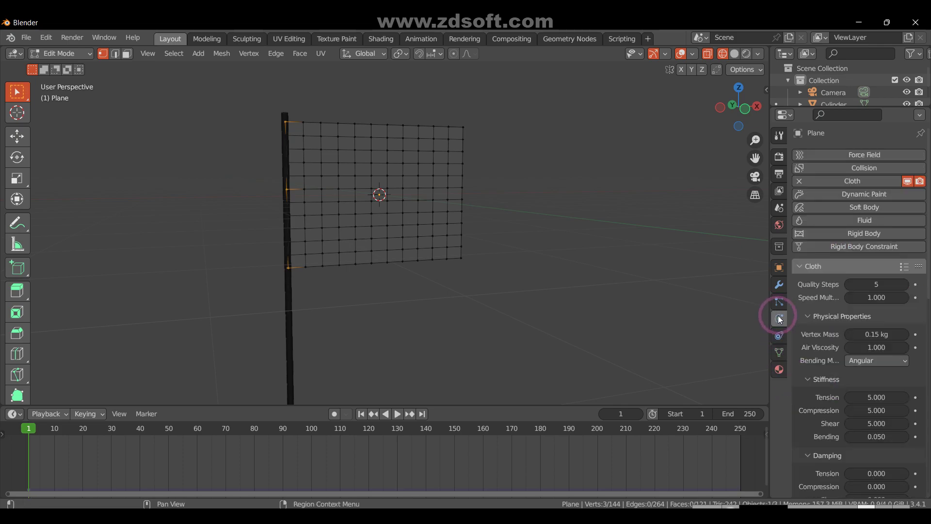
{"action": "scroll", "coordinate": [815, 374], "scroll_direction": "down", "scroll_amount": 8}
{"action": "scroll", "coordinate": [815, 378], "scroll_direction": "down", "scroll_amount": 5}
{"action": "scroll", "coordinate": [816, 378], "scroll_direction": "down", "scroll_amount": 3}
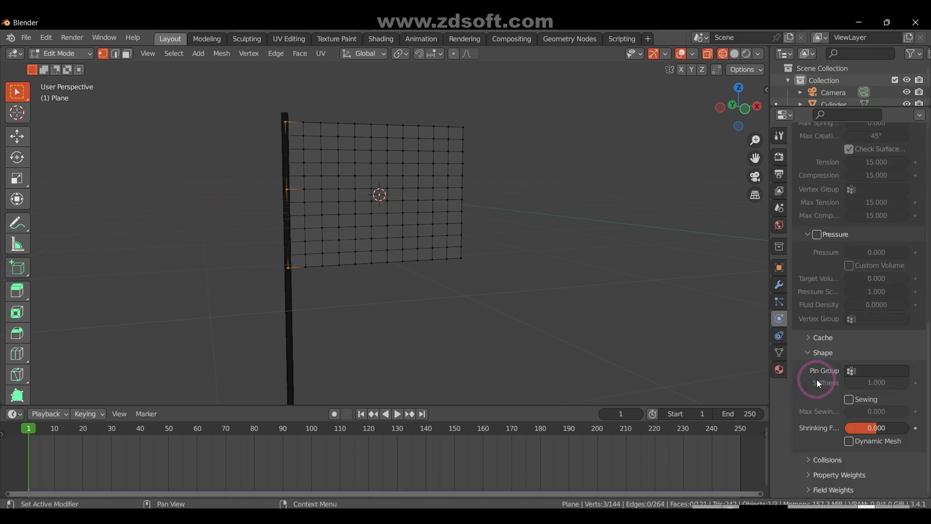
{"action": "left_click", "coordinate": [874, 370]}
{"action": "left_click", "coordinate": [822, 385]}
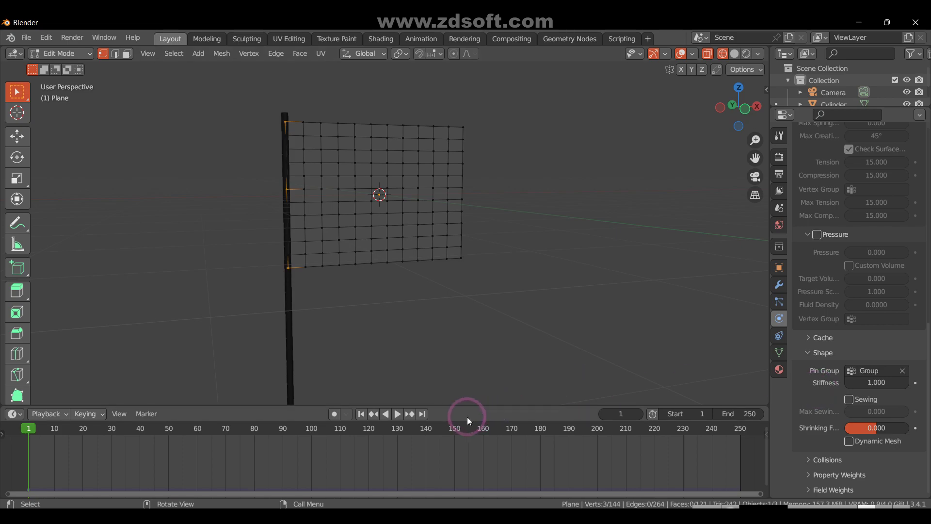
{"action": "key", "text": "Tab"}
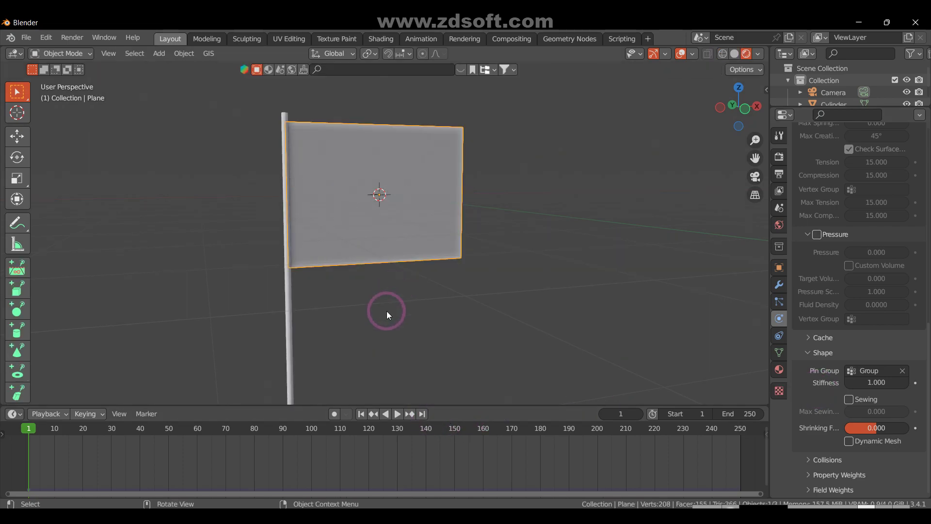
Replay the pinned cloth several times from frame 1, stopping at frame 35, then show the modifier stack.
{"action": "key", "text": "space"}
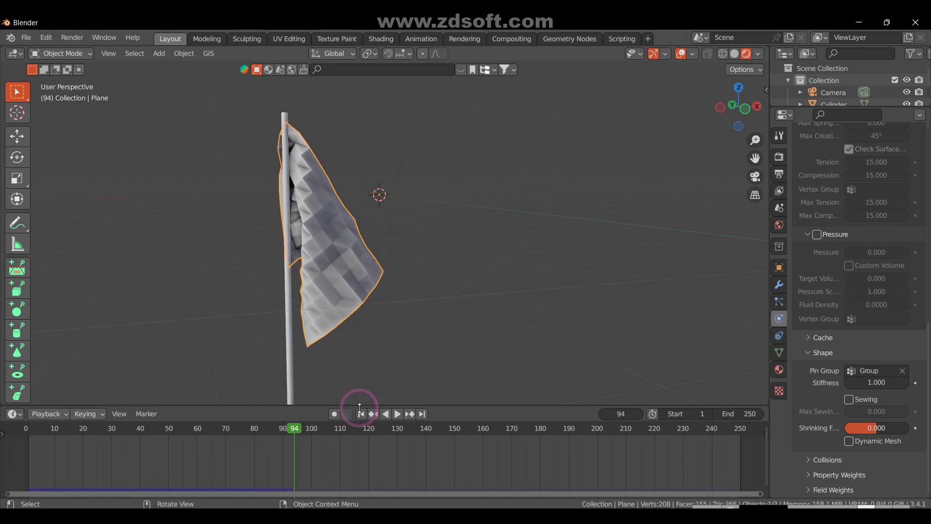
{"action": "left_click", "coordinate": [361, 415]}
{"action": "left_click", "coordinate": [397, 414]}
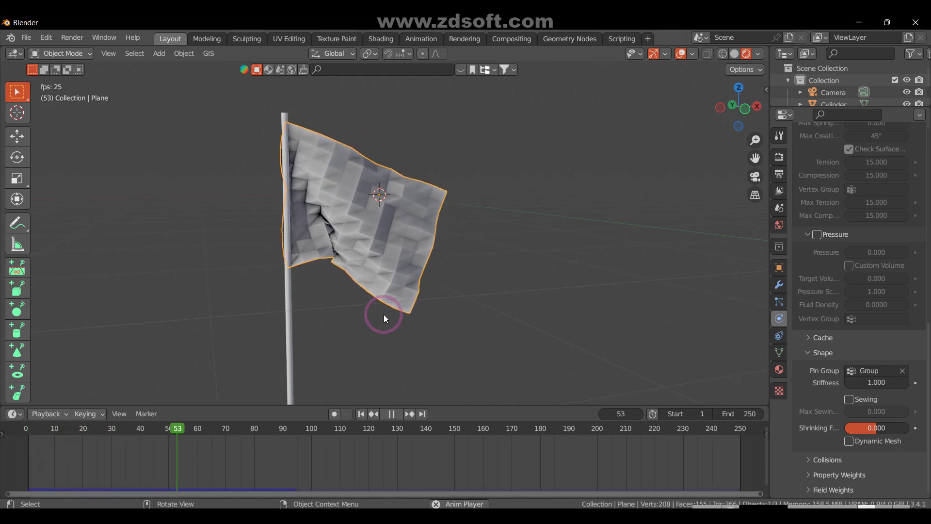
{"action": "key", "text": "space"}
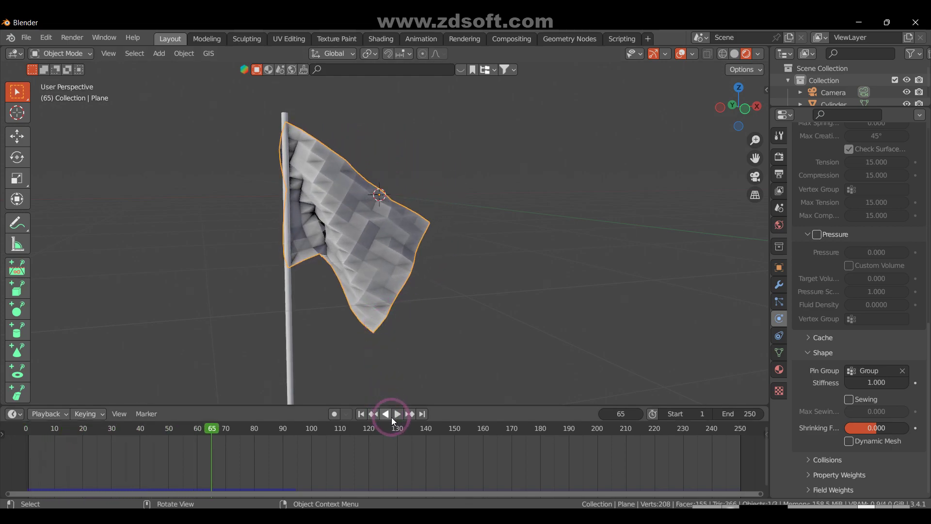
{"action": "left_click", "coordinate": [393, 415]}
{"action": "key", "text": "space"}
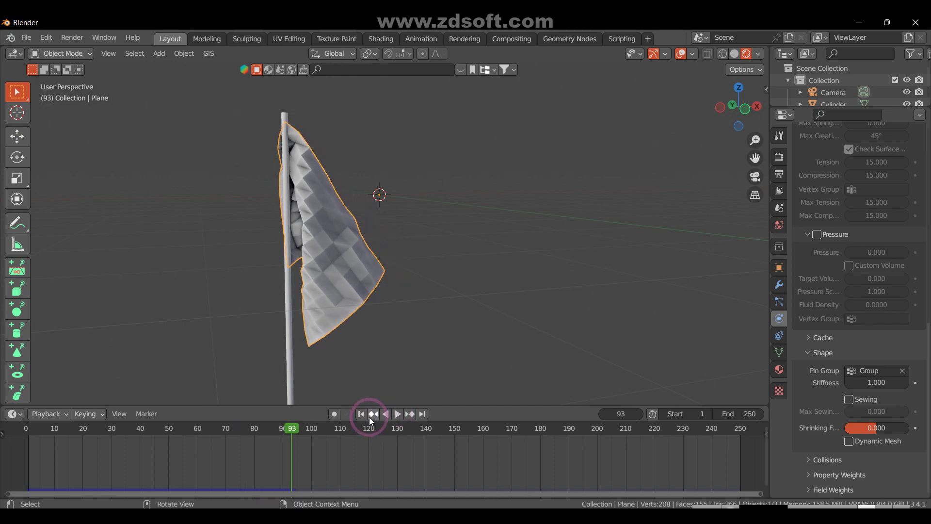
{"action": "left_click", "coordinate": [361, 413]}
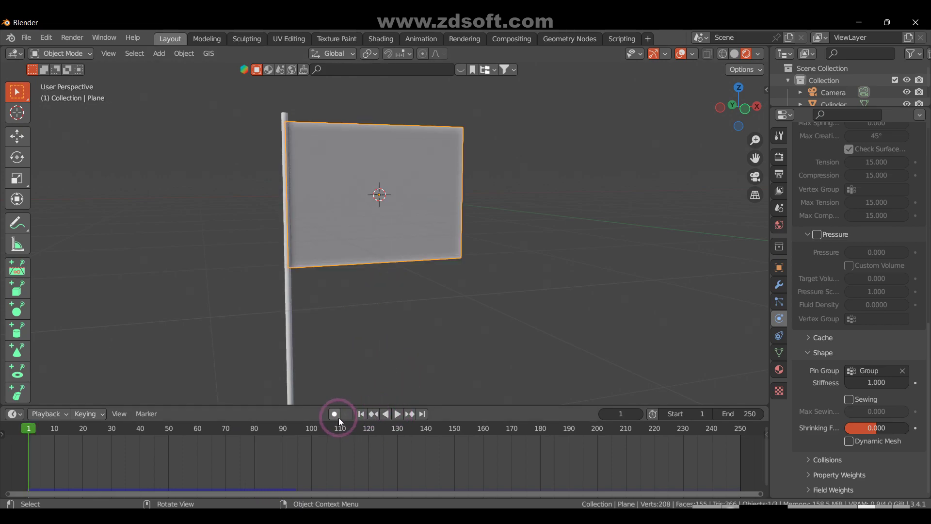
{"action": "key", "text": "space"}
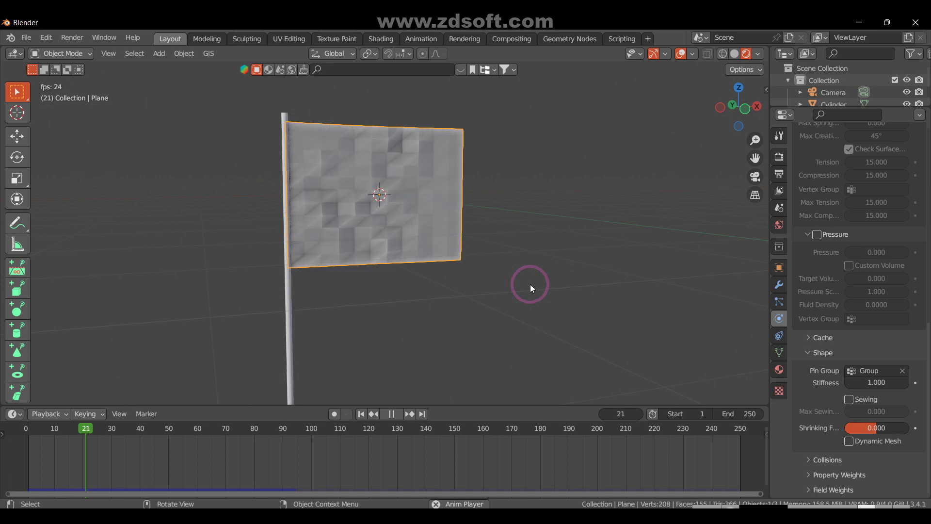
{"action": "key", "text": "space"}
{"action": "left_click", "coordinate": [779, 285]}
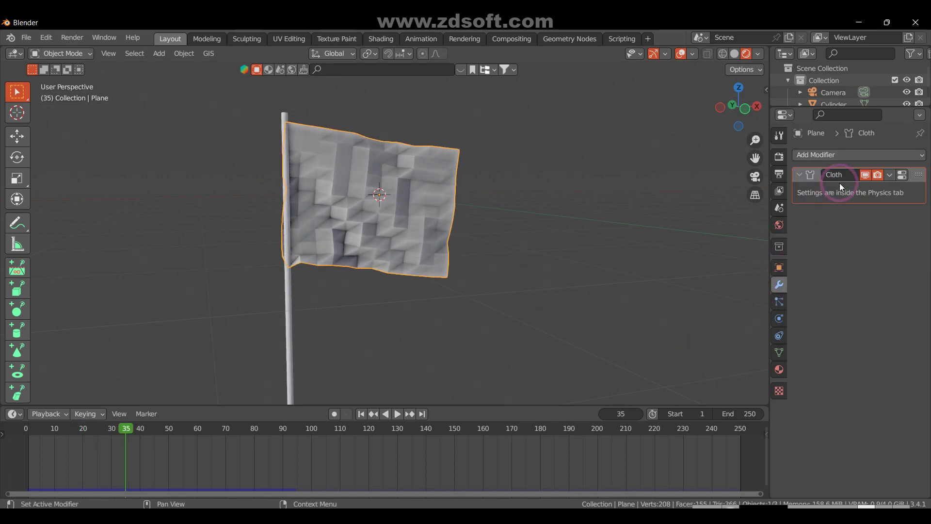
Add a Subdivision Surface modifier below Cloth with viewport and render levels both at 3.
{"action": "left_click", "coordinate": [845, 155]}
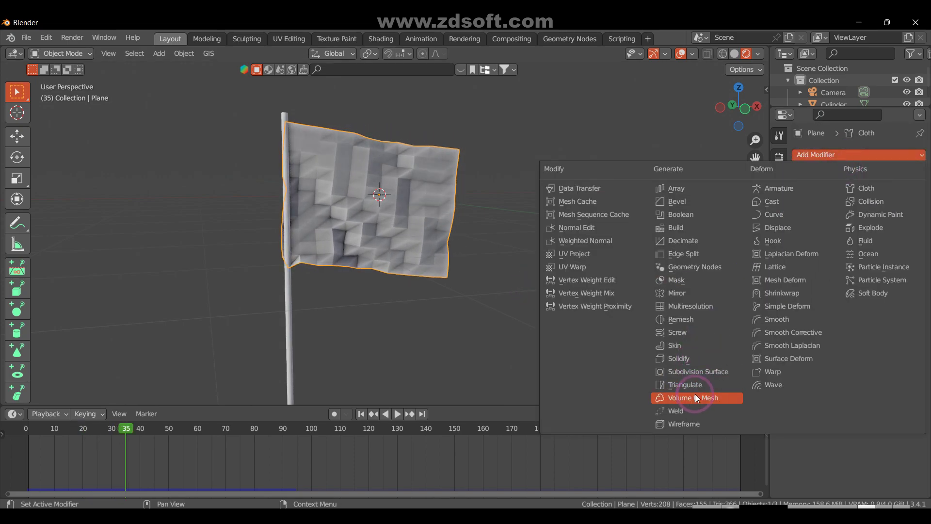
{"action": "left_click", "coordinate": [698, 375]}
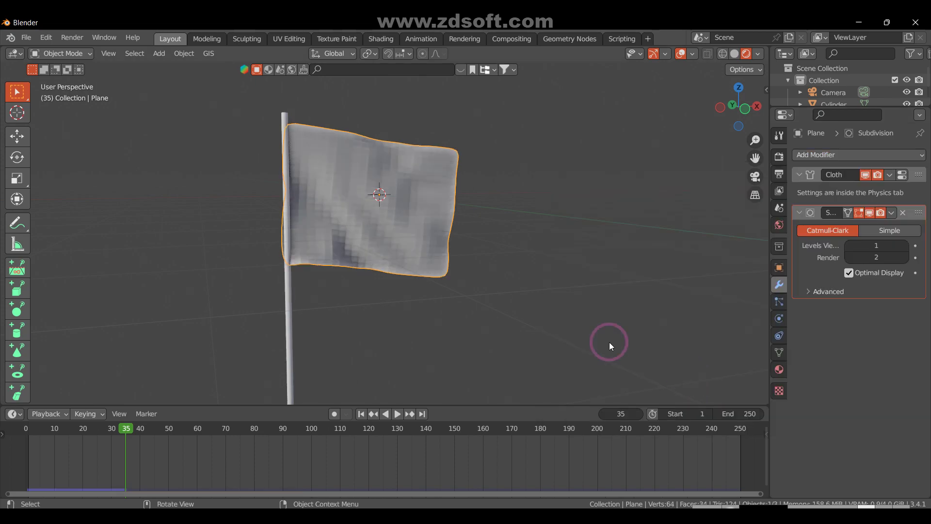
{"action": "left_click", "coordinate": [905, 246]}
{"action": "left_click", "coordinate": [904, 246]}
{"action": "left_click", "coordinate": [904, 258]}
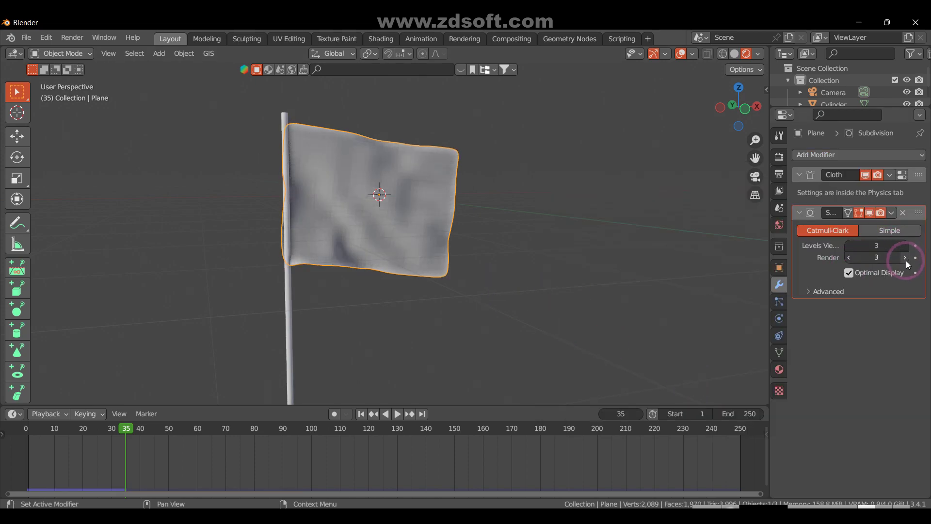
{"action": "key", "text": "space"}
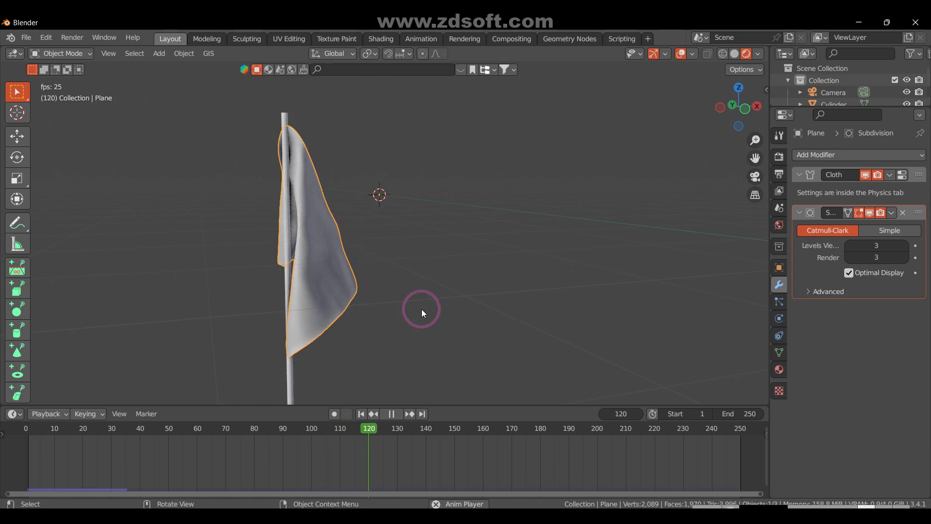
{"action": "left_click", "coordinate": [362, 414]}
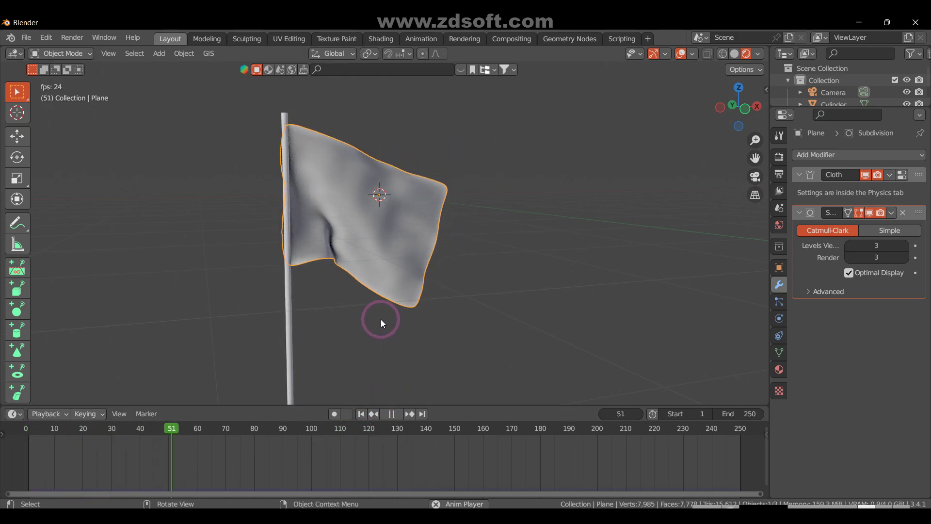
{"action": "key", "text": "space"}
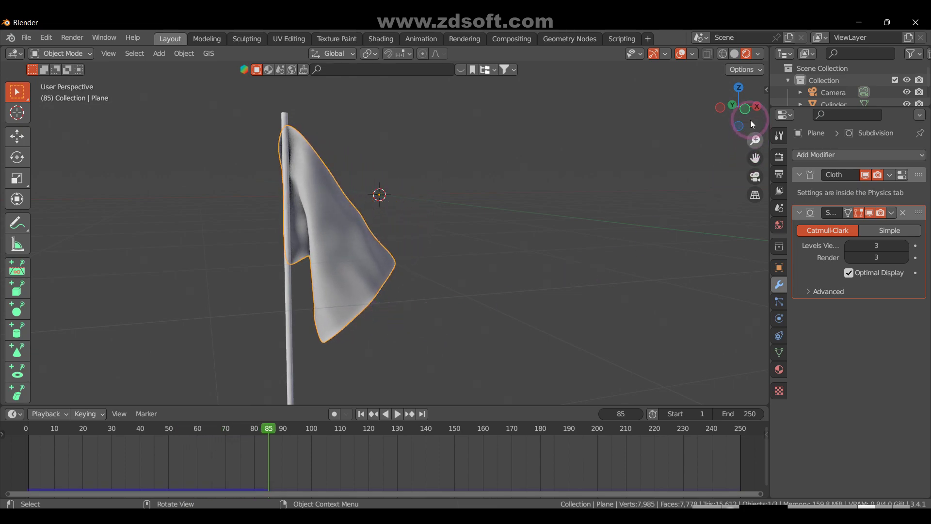
{"action": "left_click_drag", "start_coordinate": [750, 131], "coordinate": [687, 129]}
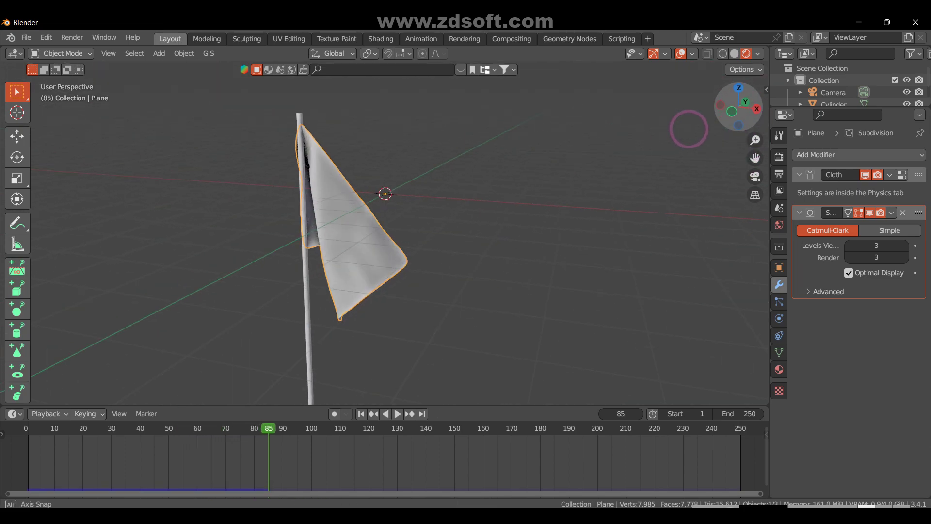
{"action": "left_click_drag", "start_coordinate": [687, 129], "coordinate": [696, 120]}
{"action": "left_click_drag", "start_coordinate": [755, 156], "coordinate": [766, 127]}
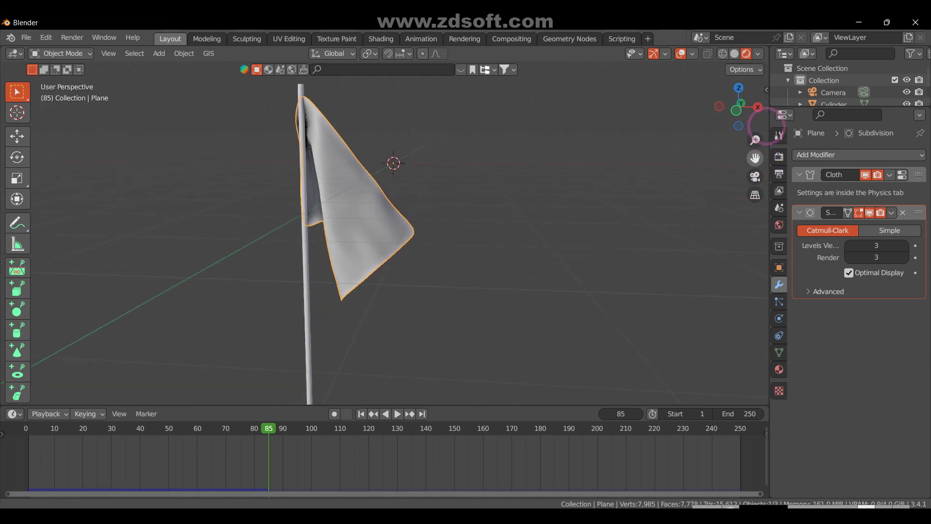
{"action": "middle_click_drag", "start_coordinate": [526, 202], "coordinate": [673, 160]}
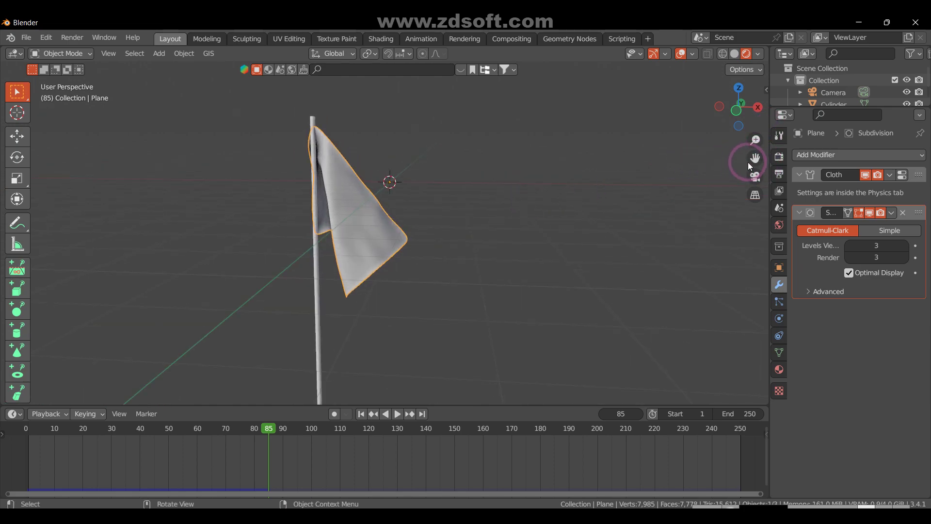
{"action": "left_click_drag", "start_coordinate": [750, 166], "coordinate": [746, 155]}
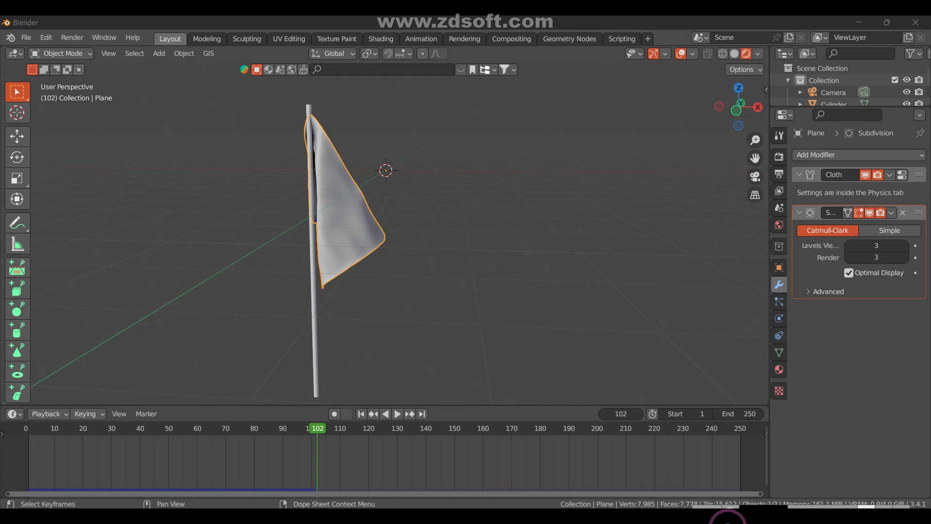
{"action": "key", "text": "Escape"}
Play the simulation to frame 44, then apply Shade Smooth to the flag.
{"action": "left_click", "coordinate": [396, 415]}
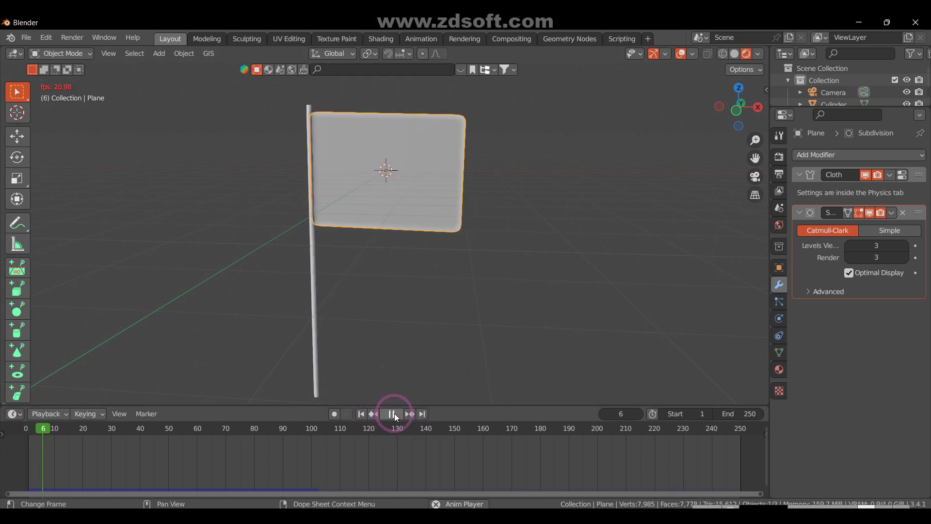
{"action": "left_click", "coordinate": [394, 413]}
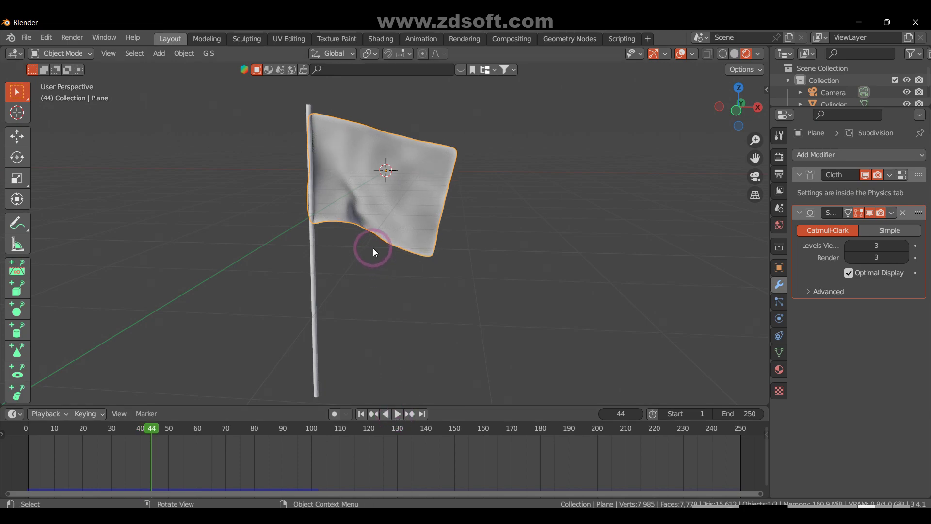
{"action": "right_click", "coordinate": [412, 204]}
{"action": "right_click", "coordinate": [417, 176]}
{"action": "left_click", "coordinate": [368, 179]}
Re-centre the view on the flag and apply Shade Smooth to it again.
{"action": "scroll", "coordinate": [388, 176], "scroll_direction": "up", "scroll_amount": 4}
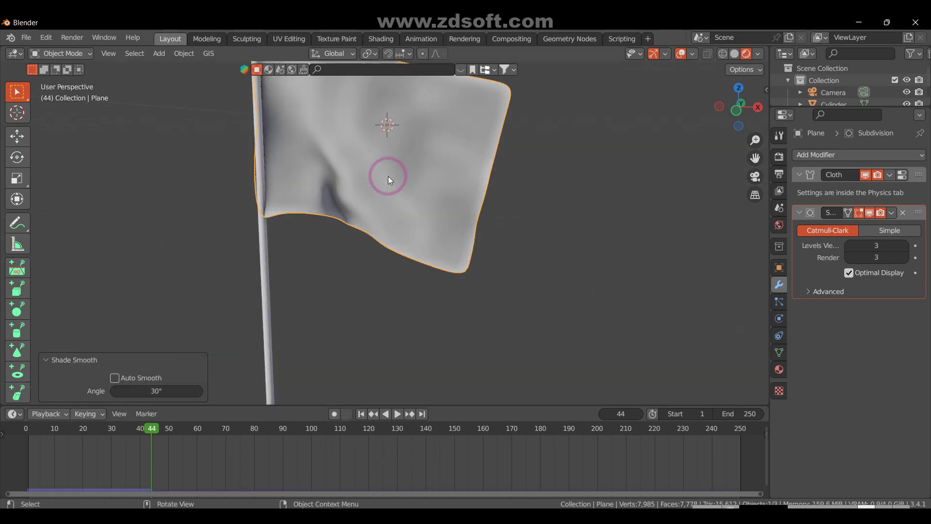
{"action": "scroll", "coordinate": [388, 177], "scroll_direction": "down", "scroll_amount": 2}
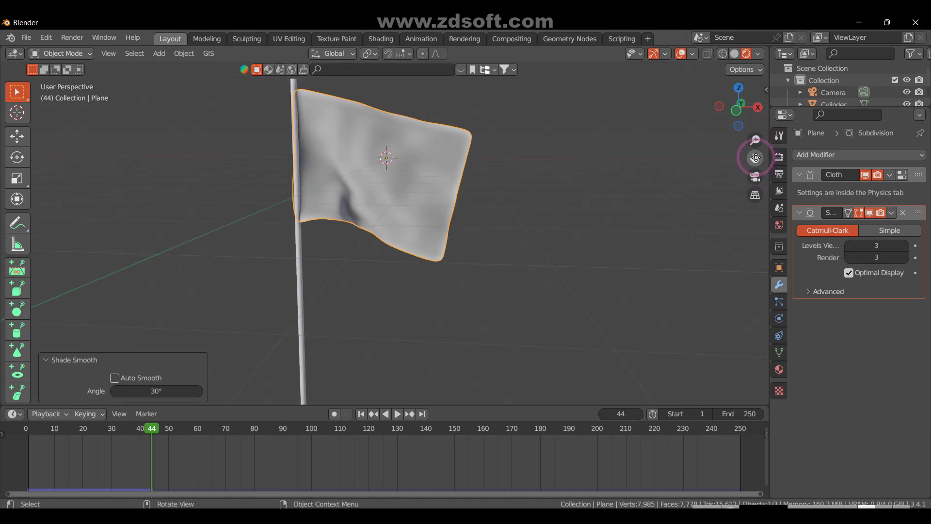
{"action": "scroll", "coordinate": [475, 187], "scroll_direction": "up", "scroll_amount": 3}
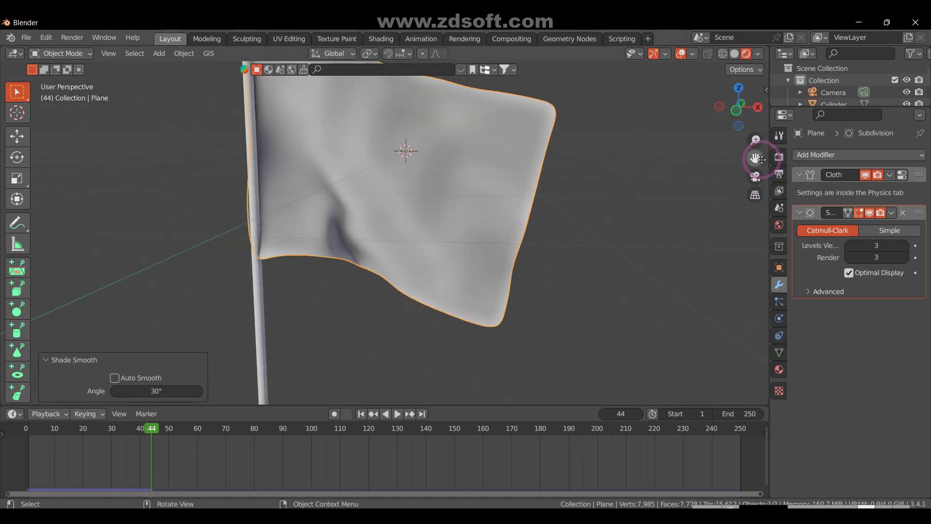
{"action": "middle_click_drag", "start_coordinate": [454, 199], "coordinate": [456, 205], "text": "shift"}
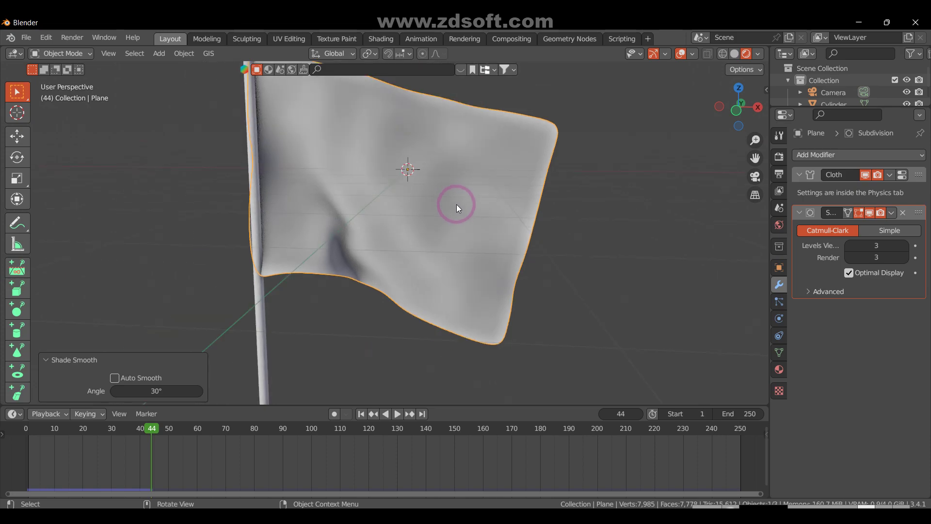
{"action": "right_click", "coordinate": [394, 229]}
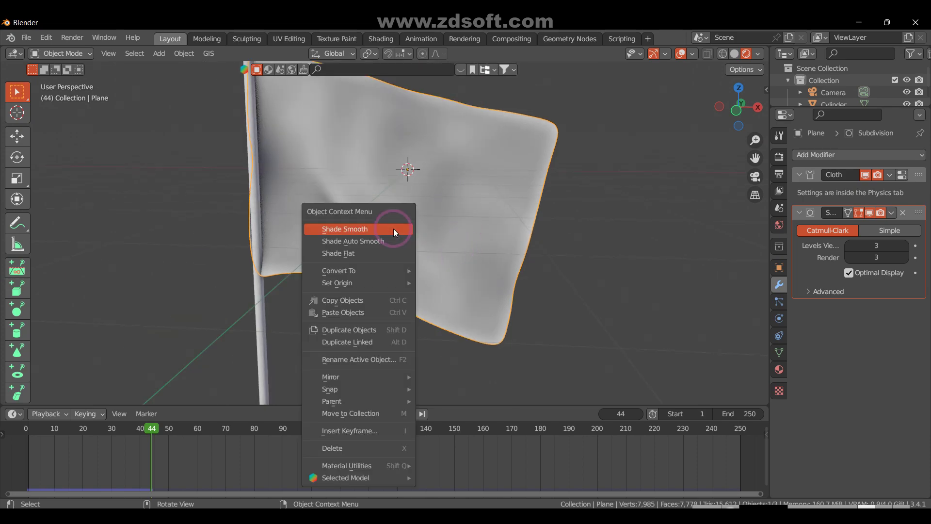
{"action": "left_click", "coordinate": [393, 228]}
{"action": "scroll", "coordinate": [394, 228], "scroll_direction": "down", "scroll_amount": 1}
{"action": "scroll", "coordinate": [394, 229], "scroll_direction": "down", "scroll_amount": 2}
Play the smoothed flag simulation to frame 88, then rewind to frame 1.
{"action": "key", "text": "space"}
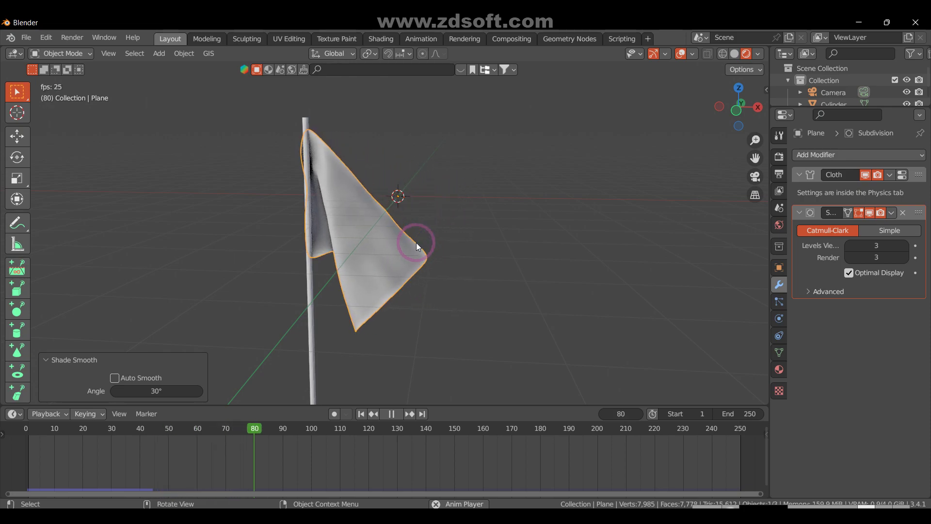
{"action": "key", "text": "space"}
{"action": "left_click", "coordinate": [734, 522]}
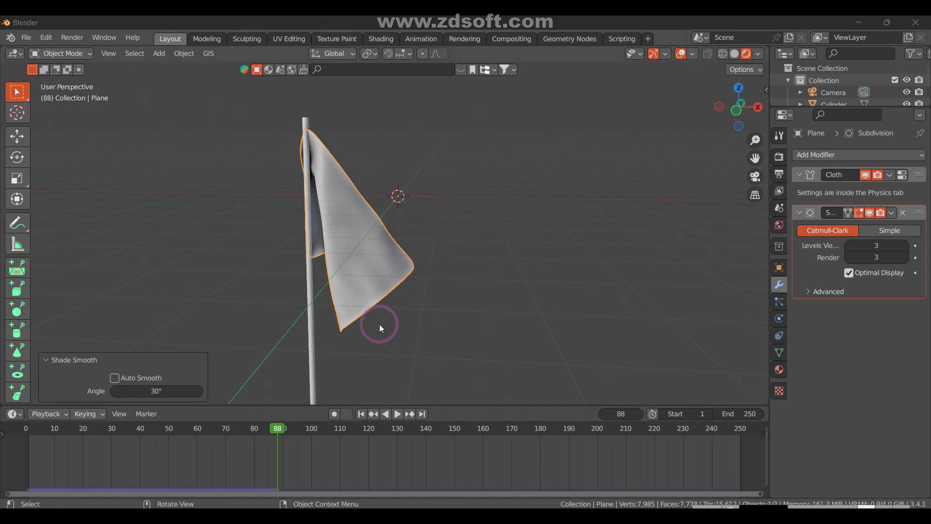
{"action": "key", "text": "shift+Left"}
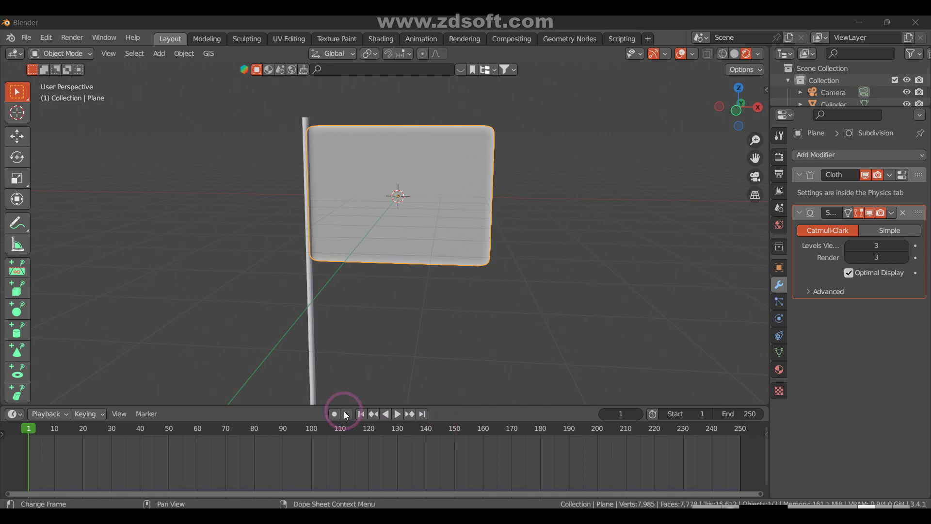
Select the pole cylinder and give it smooth auto shading.
{"action": "left_click", "coordinate": [347, 414]}
{"action": "left_click", "coordinate": [312, 293]}
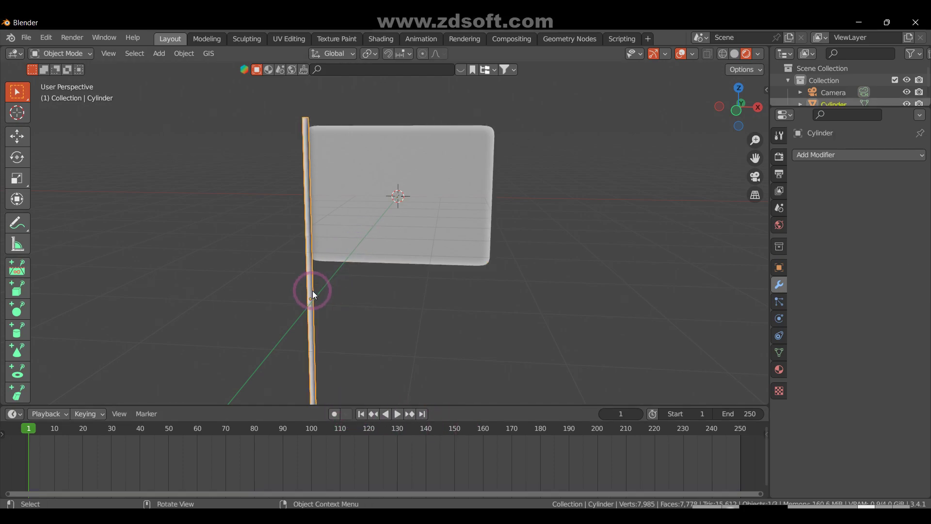
{"action": "right_click", "coordinate": [309, 225]}
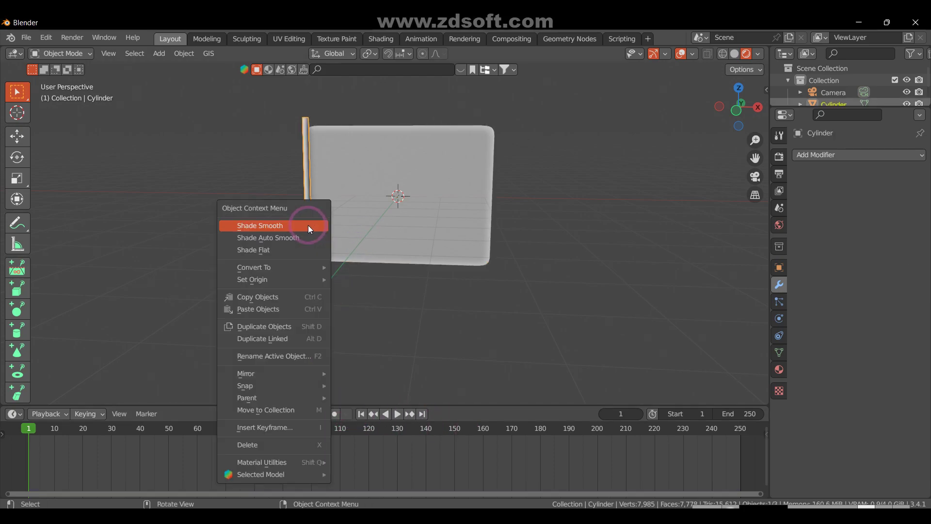
{"action": "left_click", "coordinate": [287, 237]}
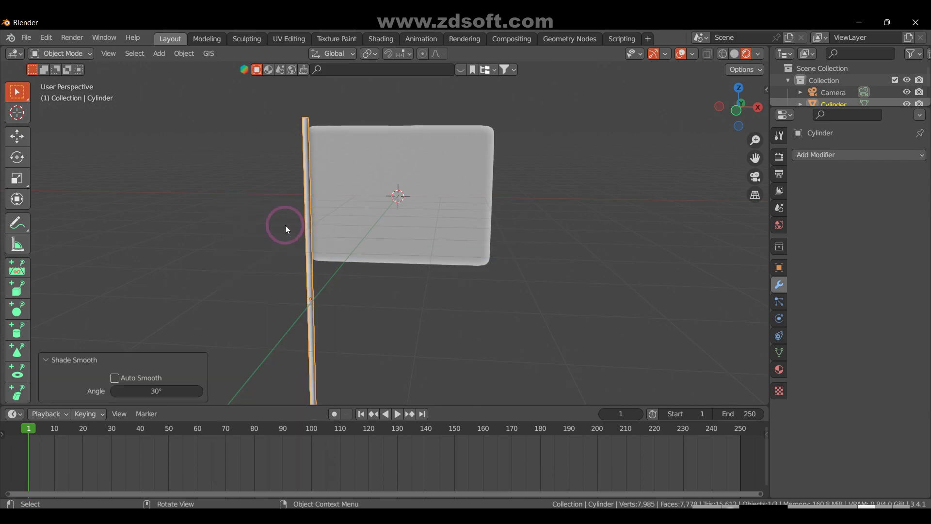
Add Collision physics to the pole so the flag can collide with it.
{"action": "left_click", "coordinate": [816, 154]}
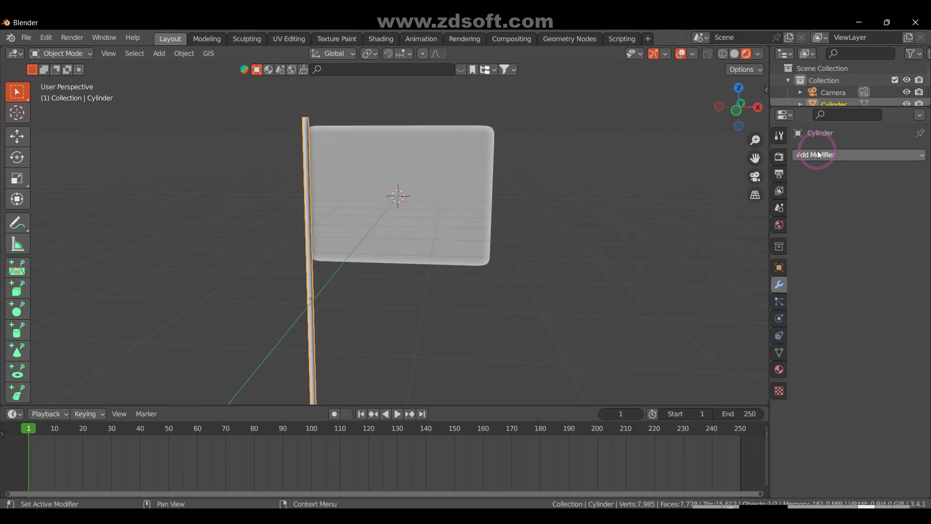
{"action": "left_click", "coordinate": [779, 319]}
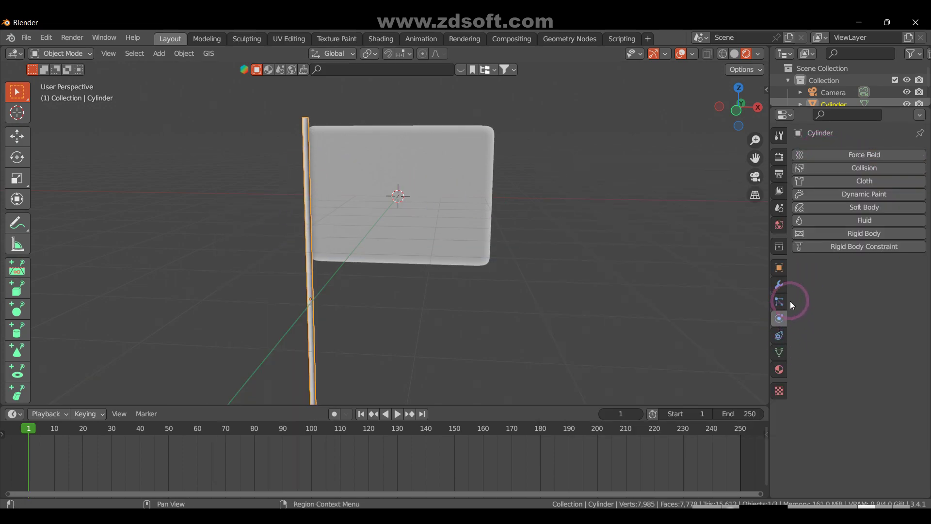
{"action": "left_click", "coordinate": [857, 169]}
{"action": "left_click", "coordinate": [819, 327]}
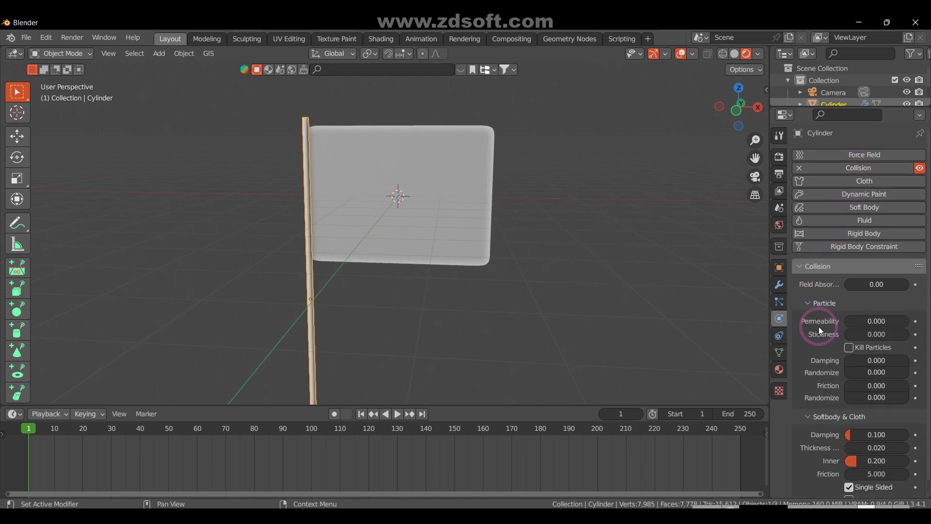
{"action": "scroll", "coordinate": [299, 211], "scroll_direction": "up", "scroll_amount": 3}
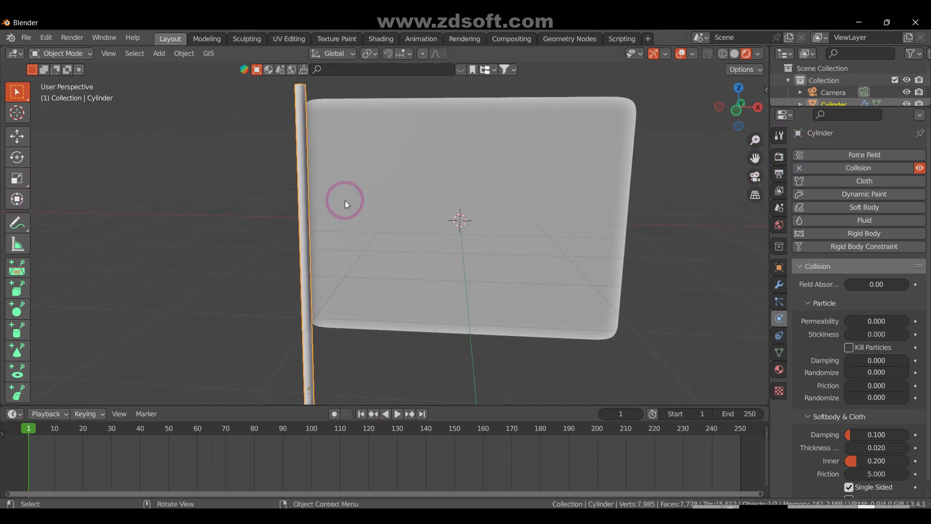
Play the cloth simulation while orbiting to view the waving flag from both sides.
{"action": "key", "text": "space"}
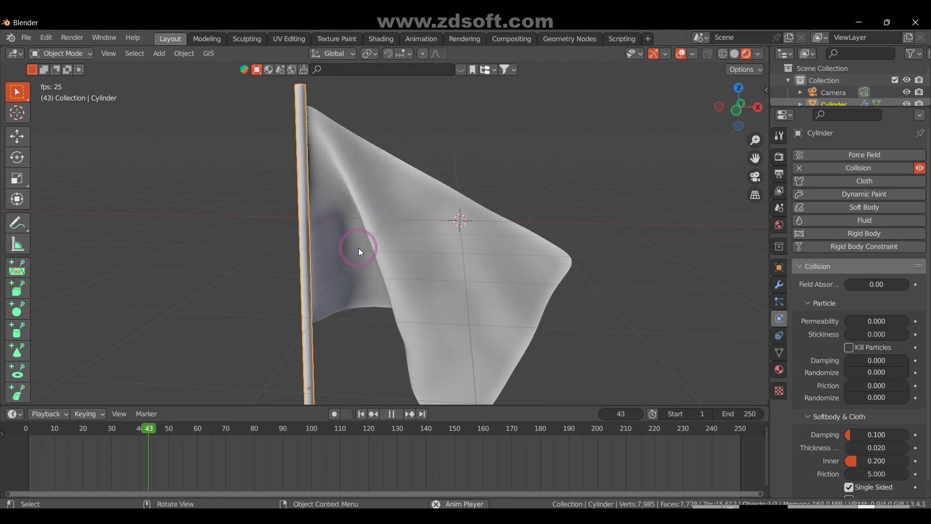
{"action": "key", "text": "space"}
{"action": "mouse_move", "coordinate": [739, 111]}
{"action": "left_mouse_down"}
{"action": "mouse_move", "coordinate": [492, 93]}
{"action": "mouse_move", "coordinate": [509, 108]}
{"action": "left_mouse_up"}
{"action": "key", "text": "space"}
{"action": "left_click_drag", "start_coordinate": [736, 138], "coordinate": [430, 110]}
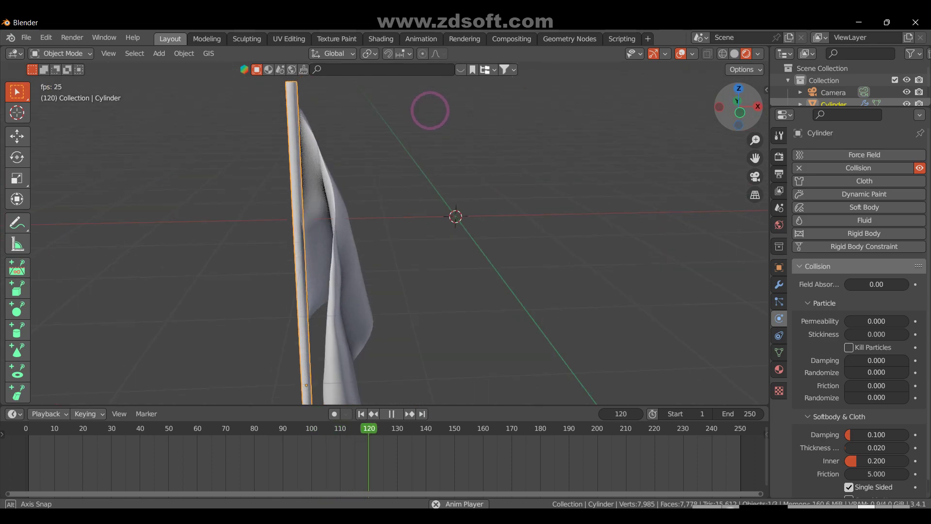
{"action": "left_click_drag", "start_coordinate": [430, 111], "coordinate": [679, 127]}
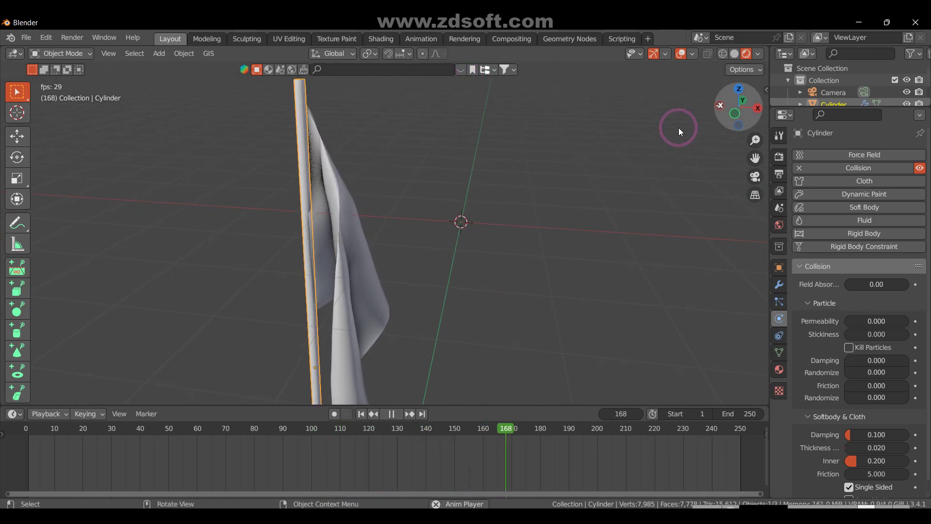
{"action": "scroll", "coordinate": [544, 182], "scroll_direction": "down", "scroll_amount": 5}
{"action": "mouse_move", "coordinate": [755, 158]}
{"action": "left_mouse_down"}
{"action": "mouse_move", "coordinate": [759, 131]}
{"action": "mouse_move", "coordinate": [743, 174]}
{"action": "left_mouse_up"}
Stop, replay the simulation from frame 1, rewind again, and select the flag.
{"action": "key", "text": "space"}
{"action": "left_click", "coordinate": [361, 413]}
{"action": "key", "text": "space"}
{"action": "key", "text": "space"}
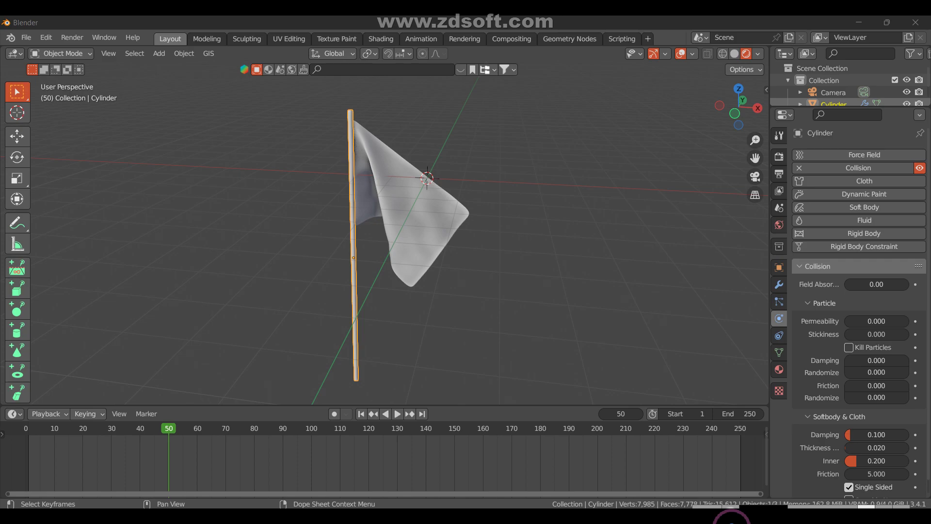
{"action": "key", "text": "shift+Left"}
{"action": "left_click", "coordinate": [448, 217]}
Expand the cloth Collisions settings and enable Self Collisions alongside Object Collisions.
{"action": "scroll", "coordinate": [820, 340], "scroll_direction": "down", "scroll_amount": 4}
{"action": "scroll", "coordinate": [819, 340], "scroll_direction": "down", "scroll_amount": 2}
{"action": "scroll", "coordinate": [820, 340], "scroll_direction": "down", "scroll_amount": 5}
{"action": "scroll", "coordinate": [820, 340], "scroll_direction": "down", "scroll_amount": 3}
{"action": "scroll", "coordinate": [819, 340], "scroll_direction": "down", "scroll_amount": 7}
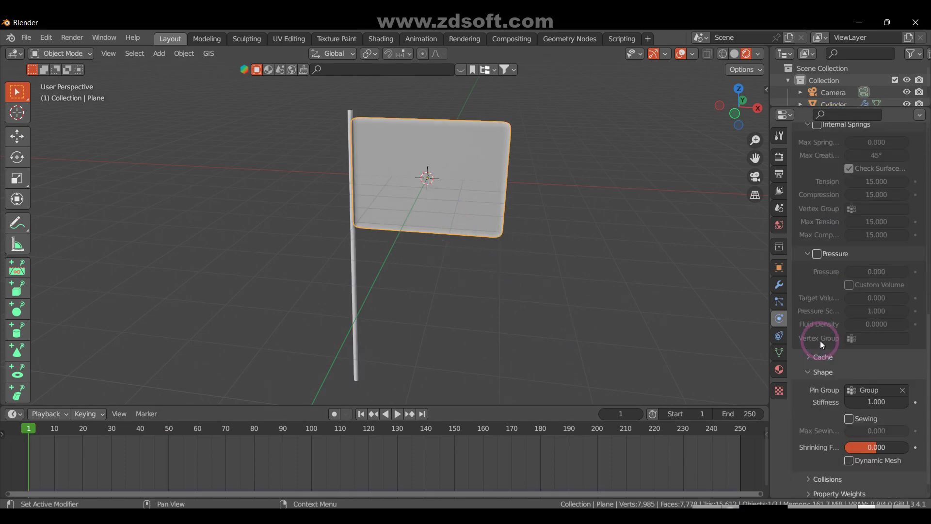
{"action": "scroll", "coordinate": [819, 341], "scroll_direction": "down", "scroll_amount": 1}
{"action": "left_click", "coordinate": [818, 460]}
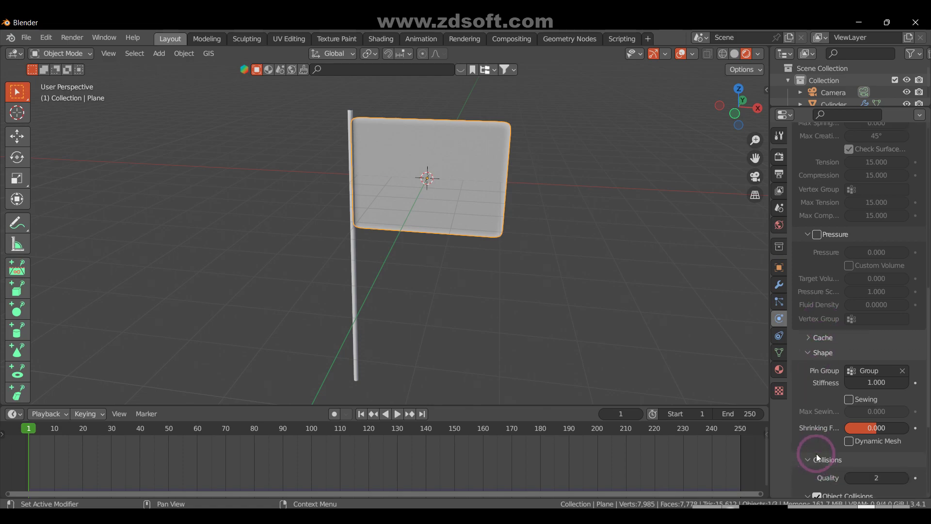
{"action": "scroll", "coordinate": [816, 416], "scroll_direction": "down", "scroll_amount": 8}
{"action": "left_click", "coordinate": [821, 397]}
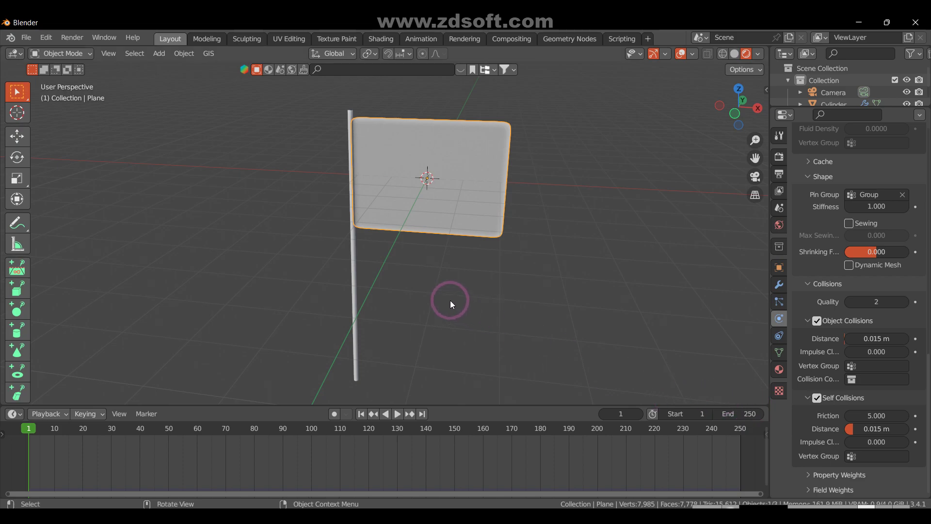
{"action": "key", "text": "shift+a"}
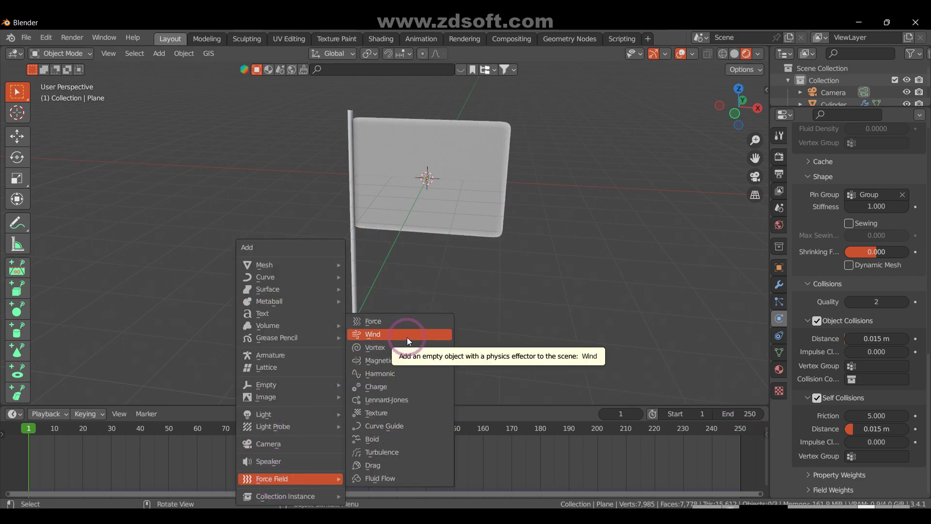
Add a Wind force field, rotate it 75° in front view, and place it below-left of the flag.
{"action": "left_click", "coordinate": [406, 337]}
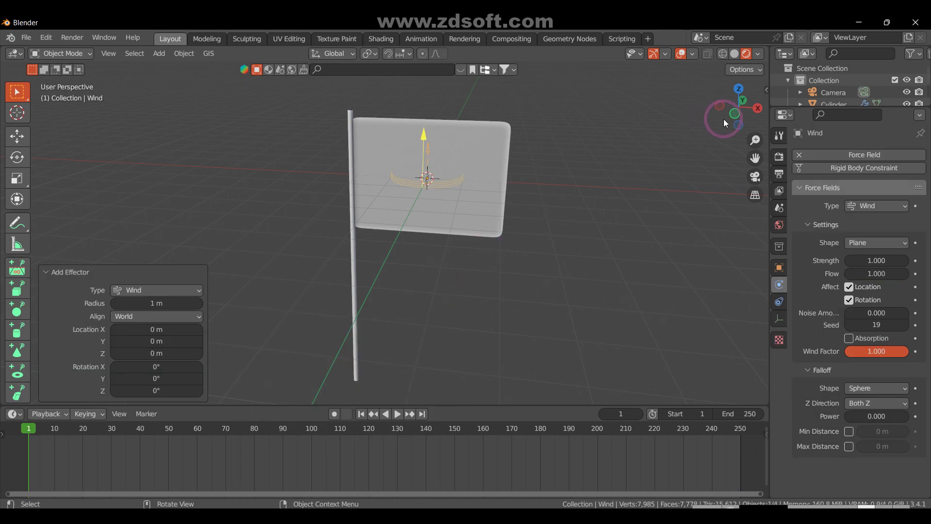
{"action": "key", "text": "KP_1"}
{"action": "key", "text": "r"}
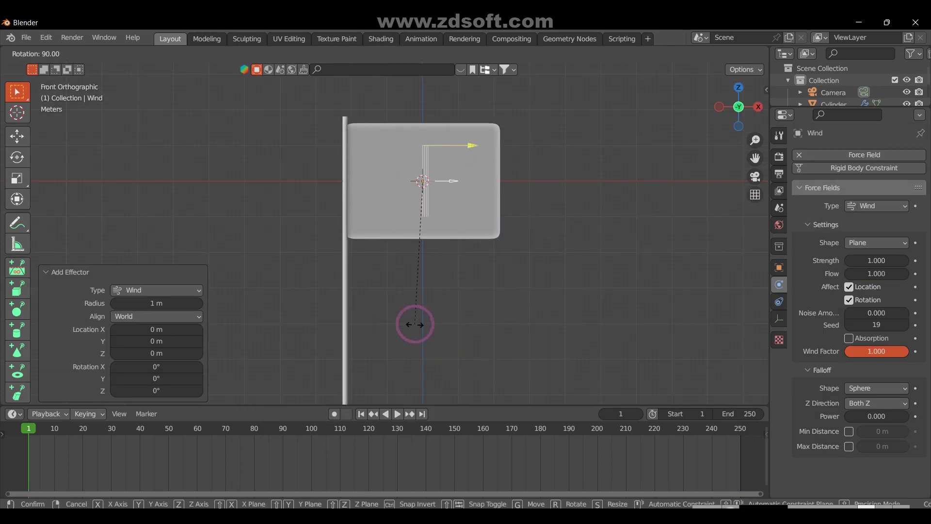
{"action": "left_click", "coordinate": [455, 333]}
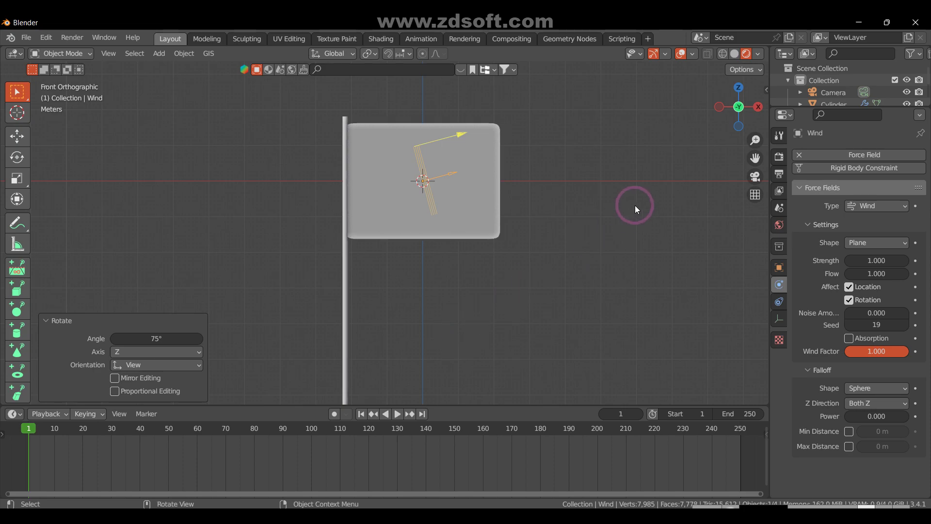
{"action": "key", "text": "g"}
{"action": "left_click", "coordinate": [394, 324]}
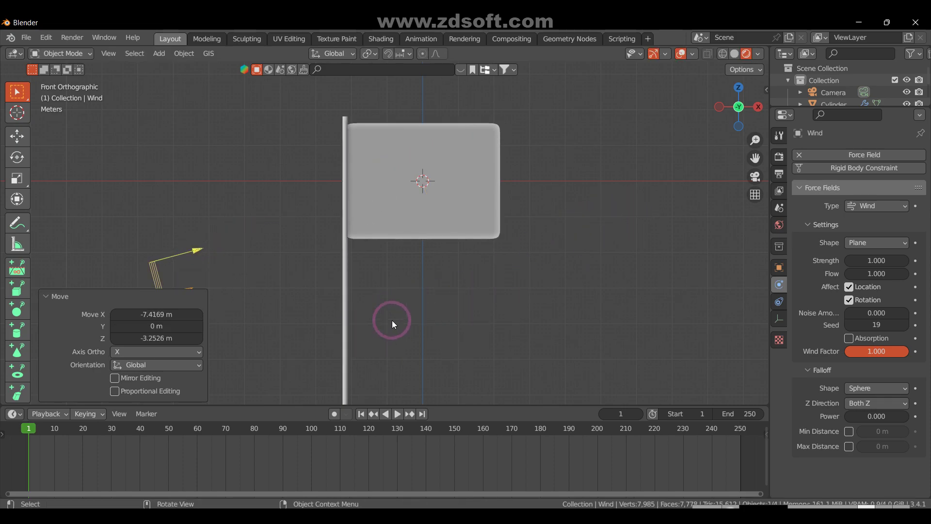
Set the Wind force field's Strength to 100.
{"action": "left_click_drag", "start_coordinate": [734, 117], "coordinate": [624, 214]}
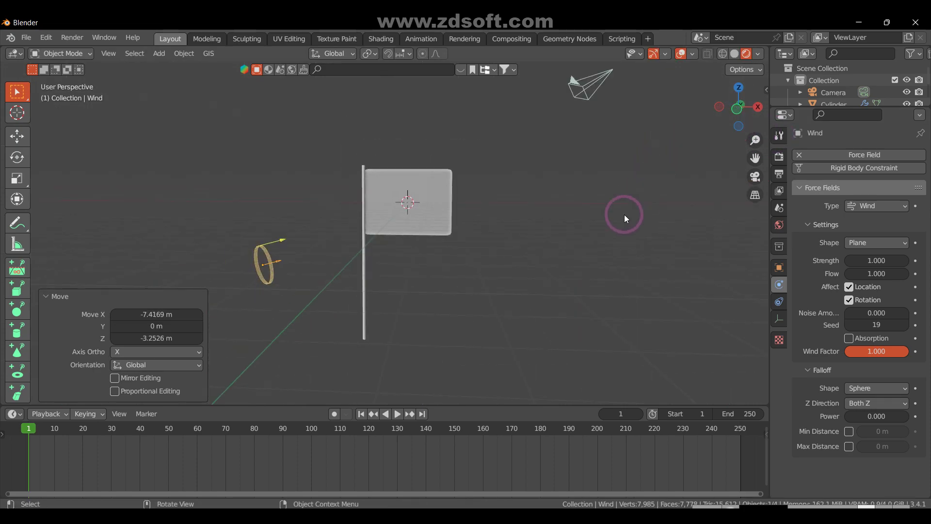
{"action": "left_click", "coordinate": [266, 266]}
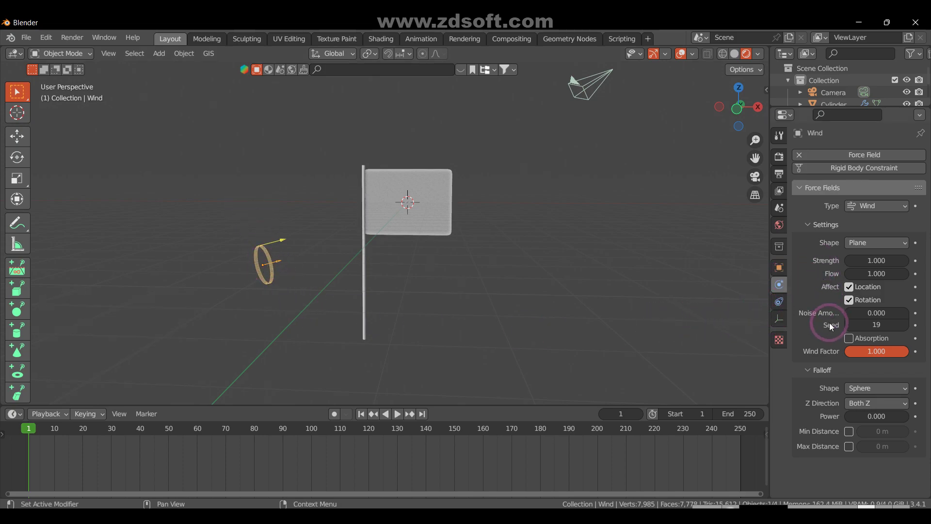
{"action": "left_click", "coordinate": [872, 260]}
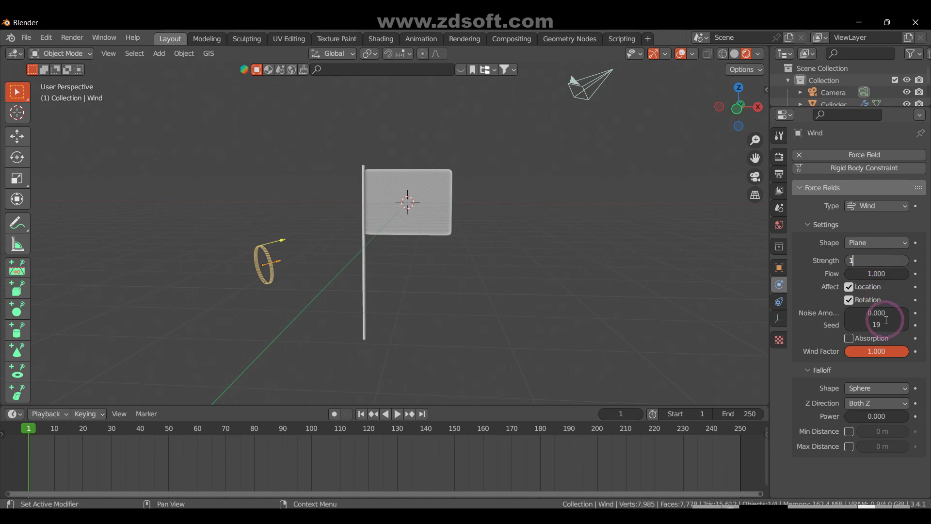
{"action": "type", "text": "00"}
{"action": "key", "text": "Return"}
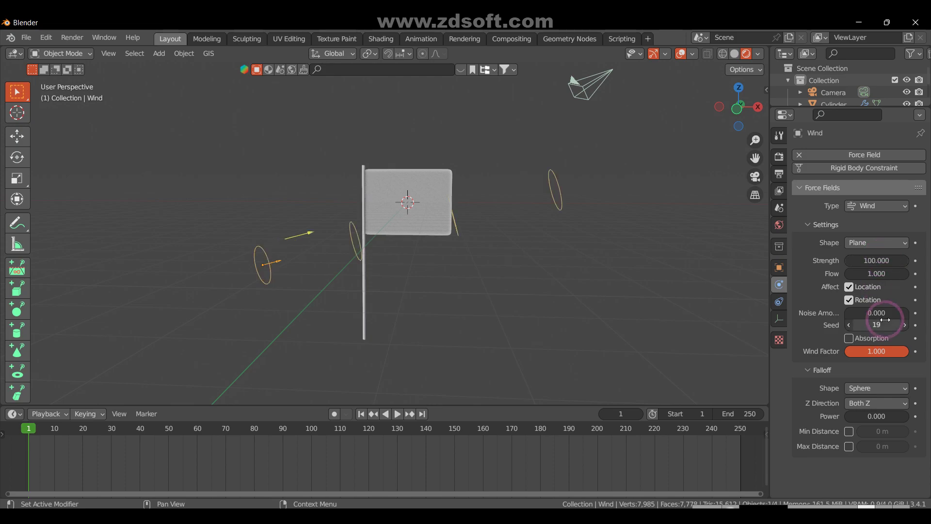
{"action": "scroll", "coordinate": [437, 266], "scroll_direction": "up", "scroll_amount": 2}
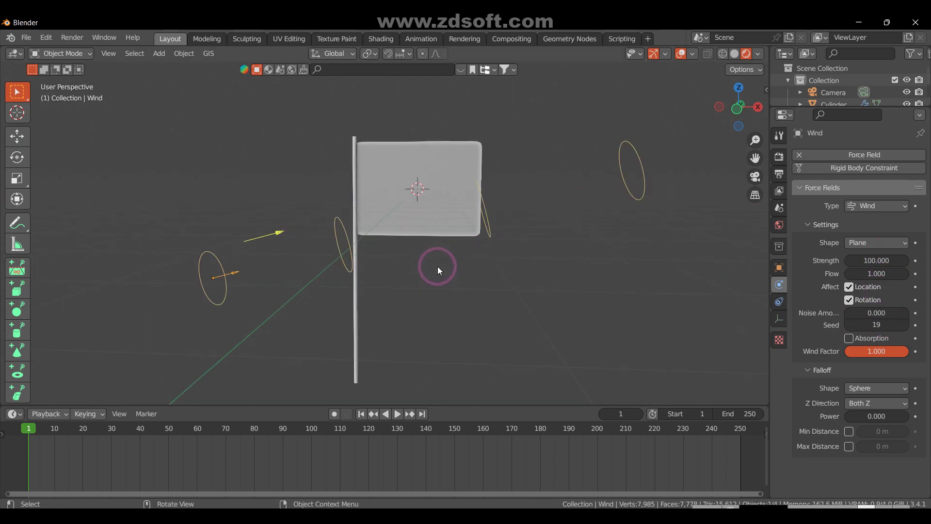
{"action": "key", "text": "space"}
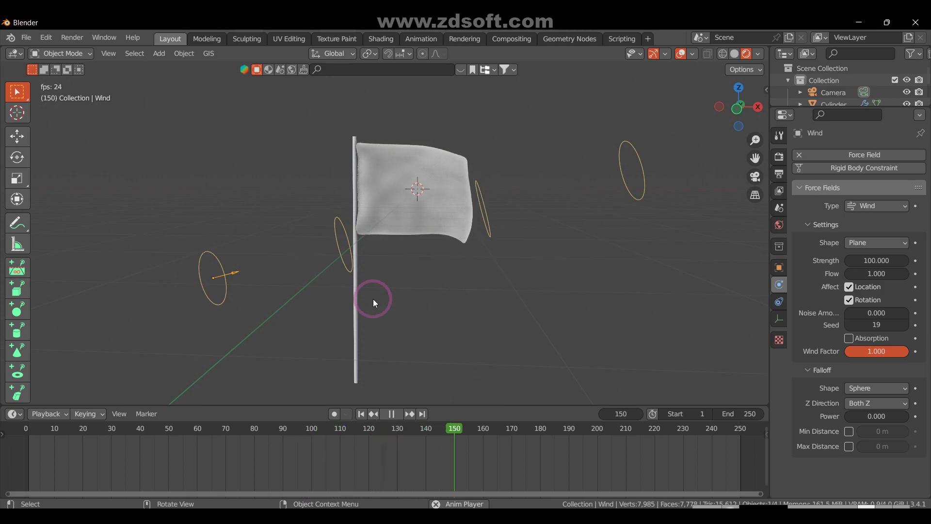
Replay the wind-driven flag simulation from the start and orbit around the waving flag.
{"action": "key", "text": "space"}
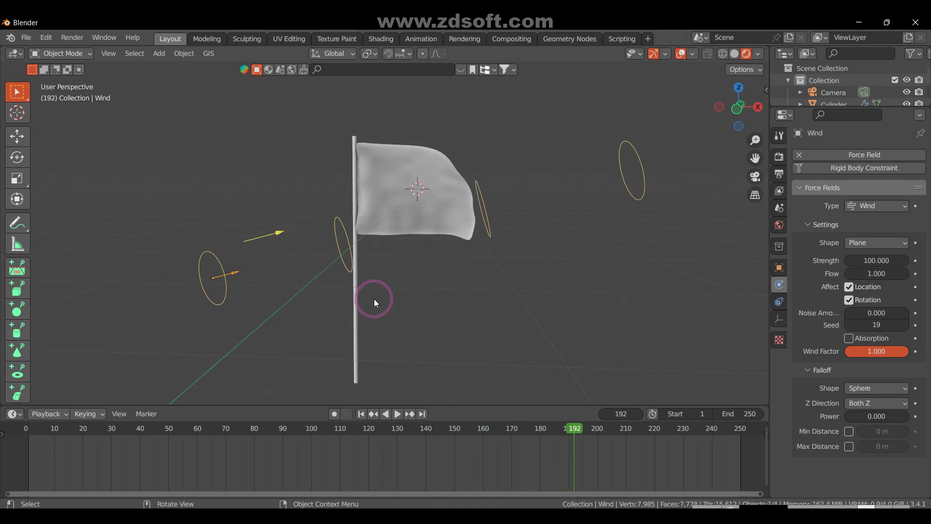
{"action": "left_click", "coordinate": [365, 412]}
{"action": "key", "text": "space"}
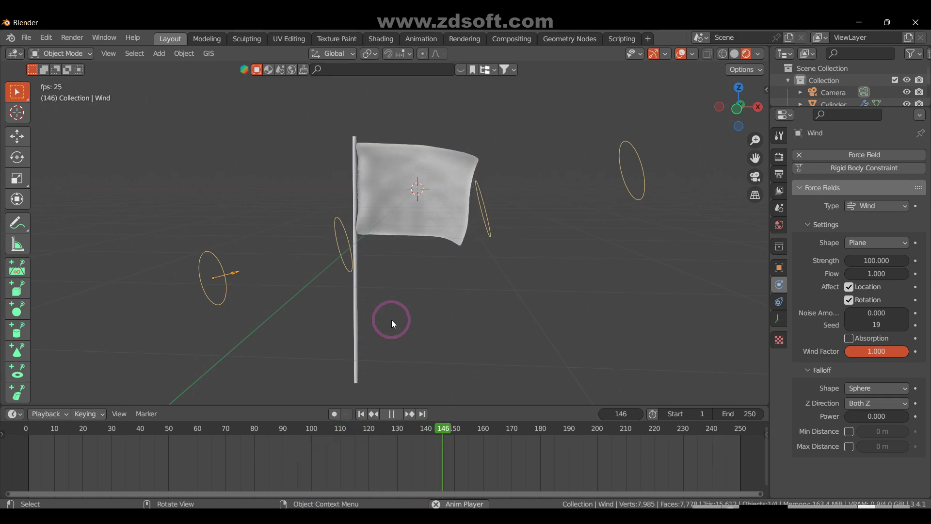
{"action": "key", "text": "space"}
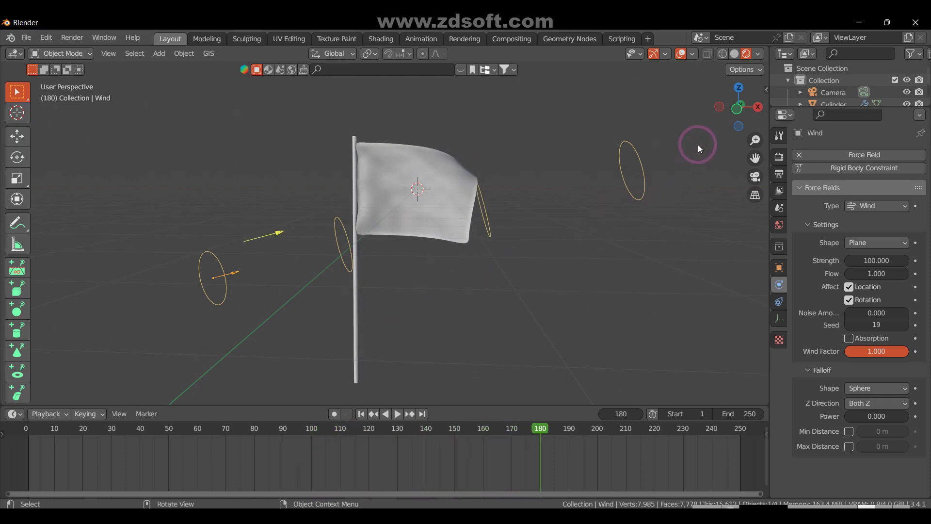
{"action": "key", "text": "space"}
{"action": "mouse_move", "coordinate": [727, 114]}
{"action": "left_mouse_down"}
{"action": "mouse_move", "coordinate": [445, 152]}
{"action": "mouse_move", "coordinate": [506, 165]}
{"action": "left_mouse_up"}
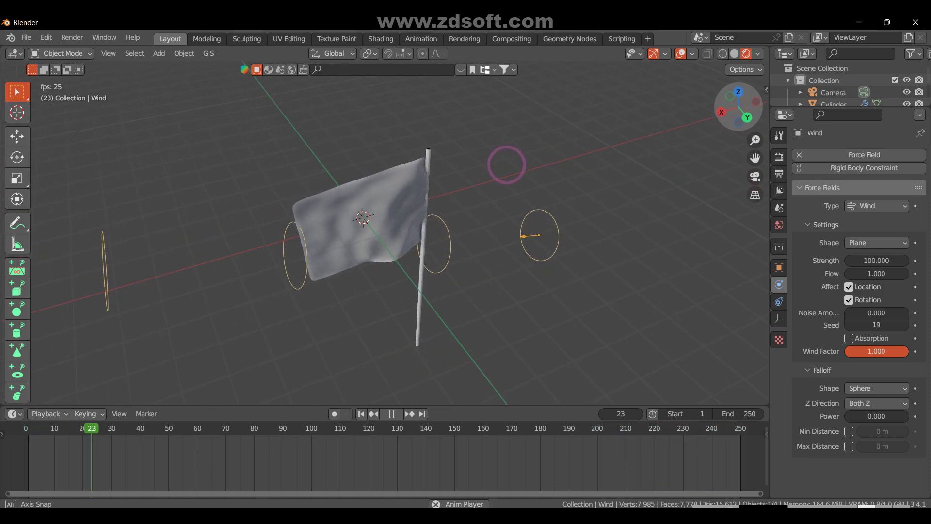
{"action": "mouse_move", "coordinate": [506, 165]}
{"action": "left_mouse_down"}
{"action": "mouse_move", "coordinate": [202, 158]}
{"action": "mouse_move", "coordinate": [189, 189]}
{"action": "mouse_move", "coordinate": [194, 130]}
{"action": "left_mouse_up"}
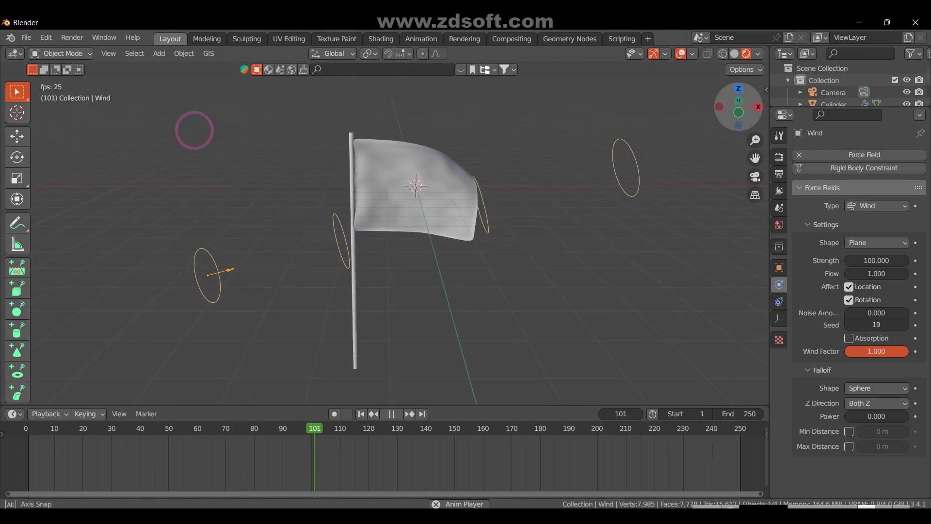